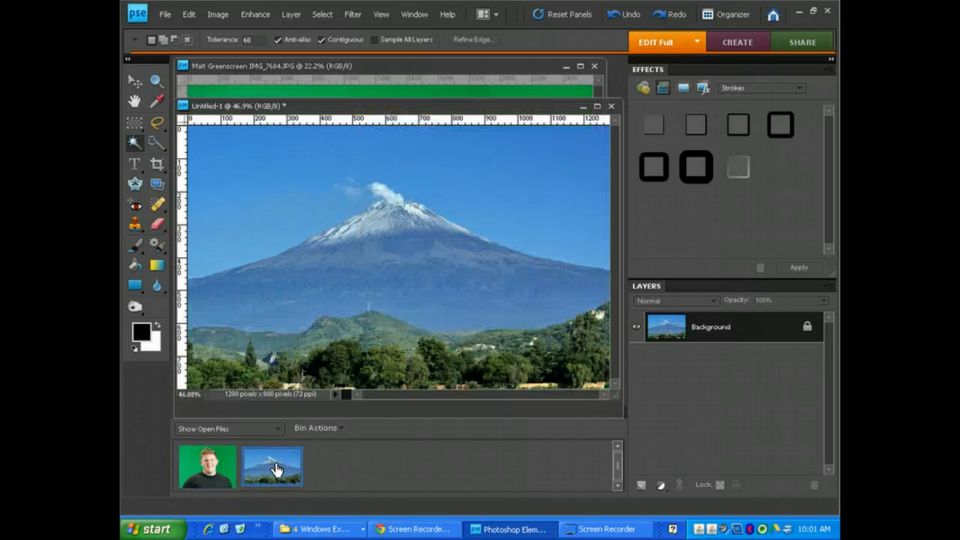
# - Select the man in the green-screen photo by Magic Wand selecting the green backdrop at tolerance 60 and inverting the selection
pyautogui.click(219, 467)
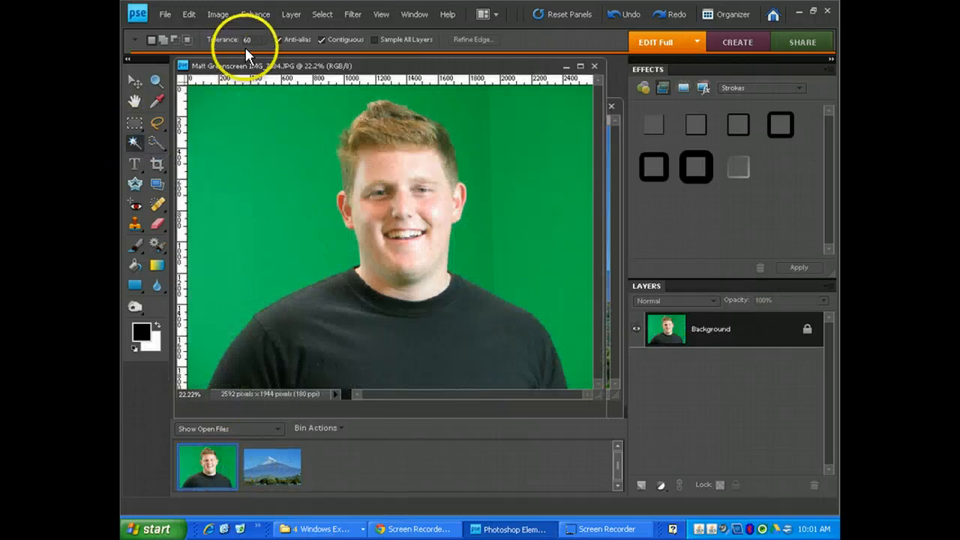
pyautogui.moveTo(258, 39); pyautogui.dragTo(222, 36)
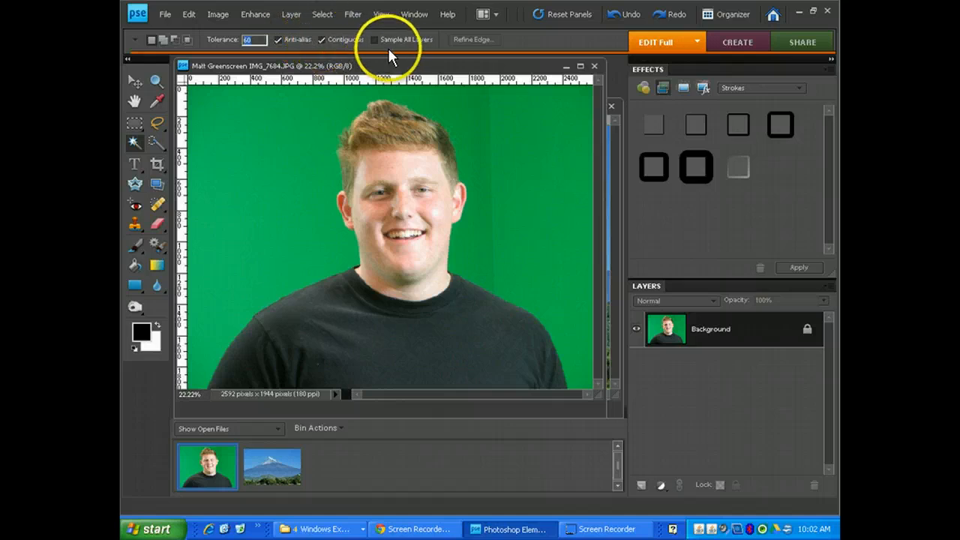
pyautogui.click(278, 194)
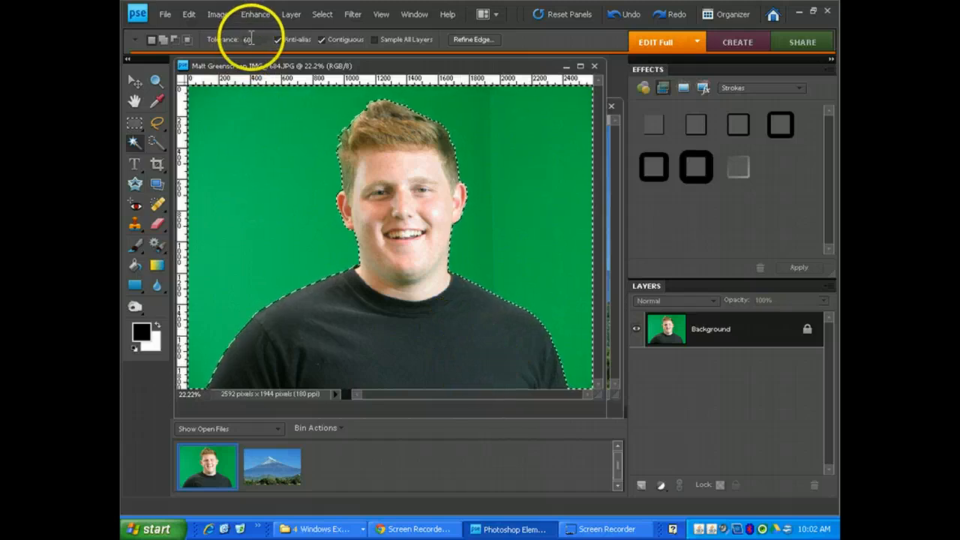
pyautogui.click(268, 174)
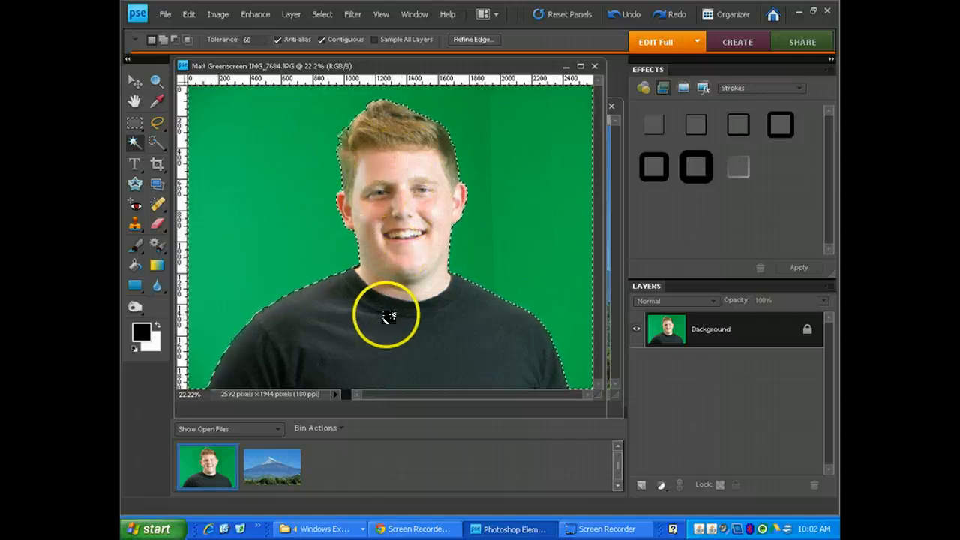
pyautogui.click(321, 15)
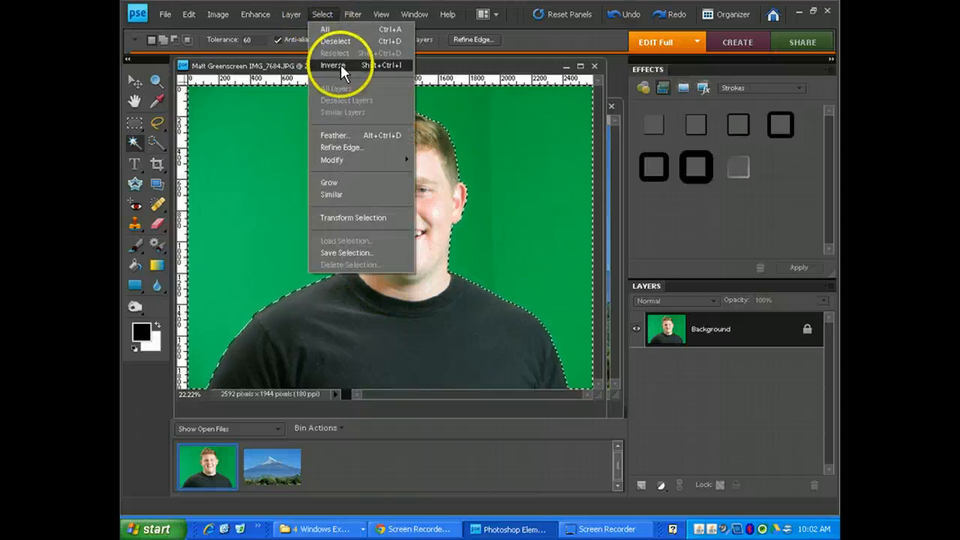
pyautogui.click(391, 65)
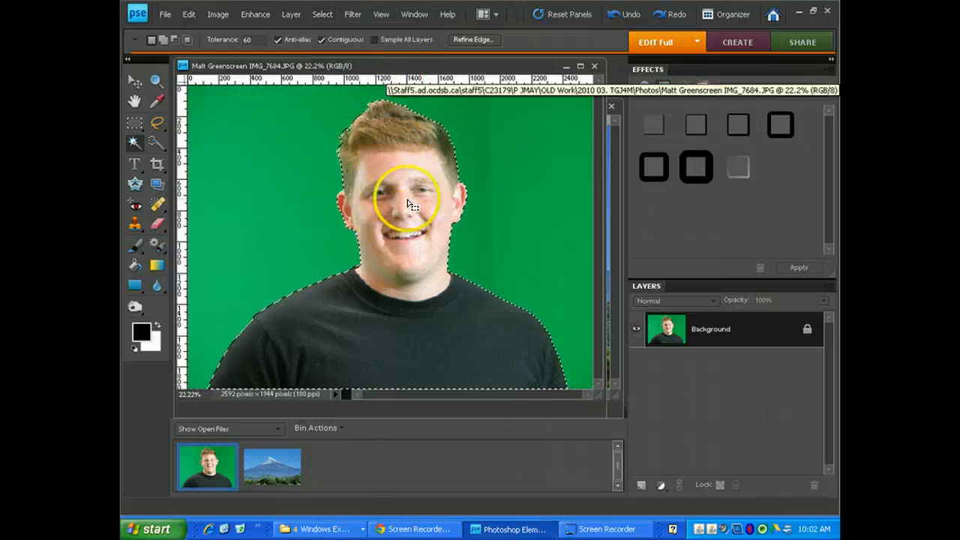
# - Move the selected man into the mountain picture as a new layer and reposition him near the centre of the image
pyautogui.click(135, 81)
pyautogui.moveTo(411, 195); pyautogui.dragTo(280, 460)
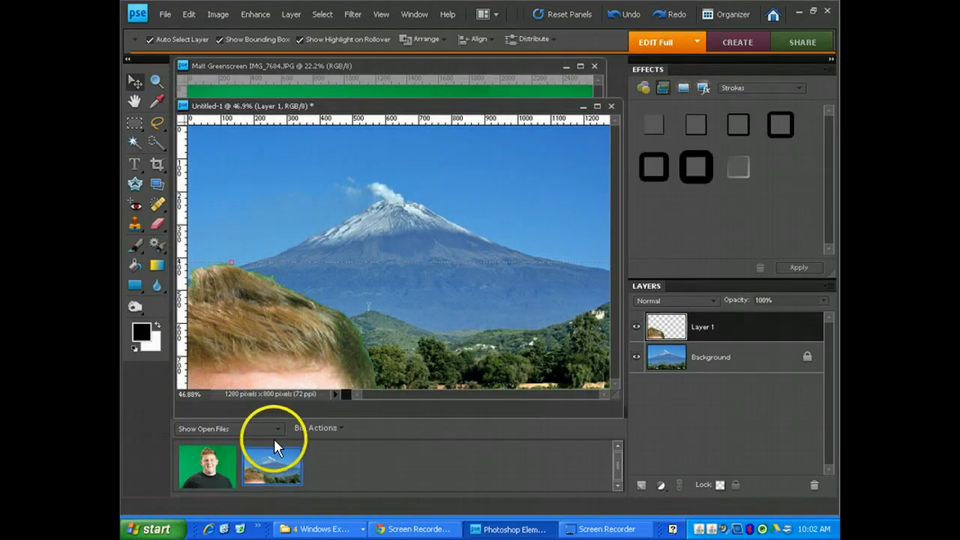
pyautogui.moveTo(253, 335); pyautogui.dragTo(358, 195)
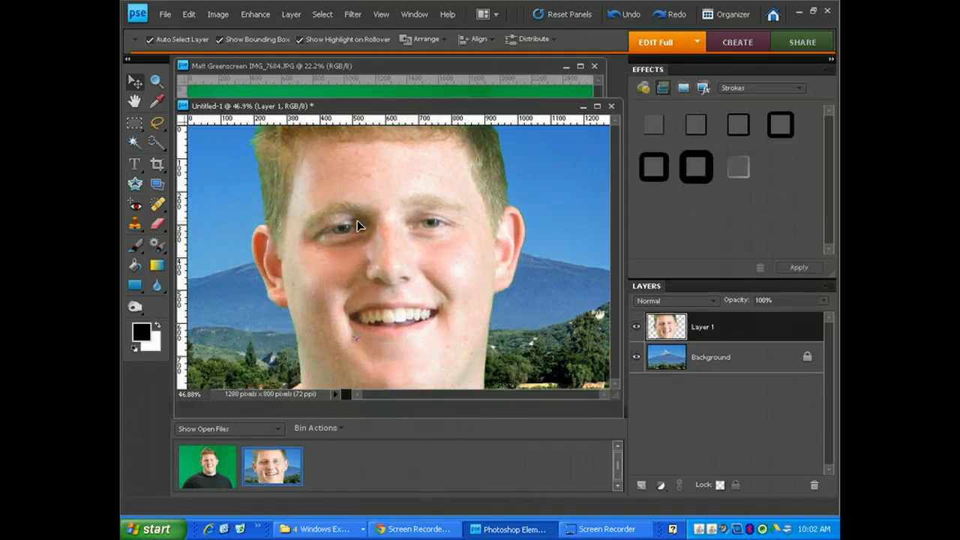
# - Scale the man's layer proportionally to 37.3% and place him in the left half of the mountain picture, aligned with its lower edge
pyautogui.click(156, 81)
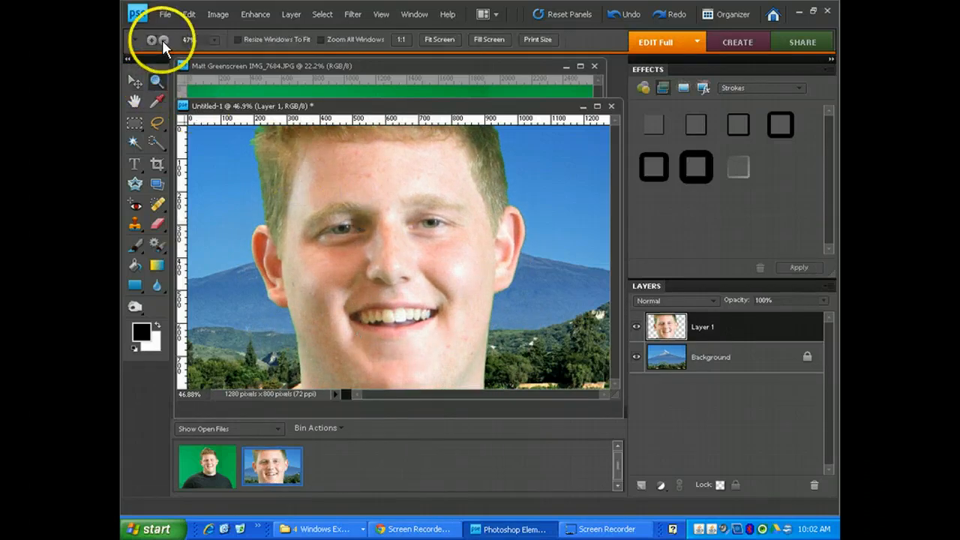
pyautogui.click(162, 40)
pyautogui.click(387, 253)
pyautogui.click(387, 254)
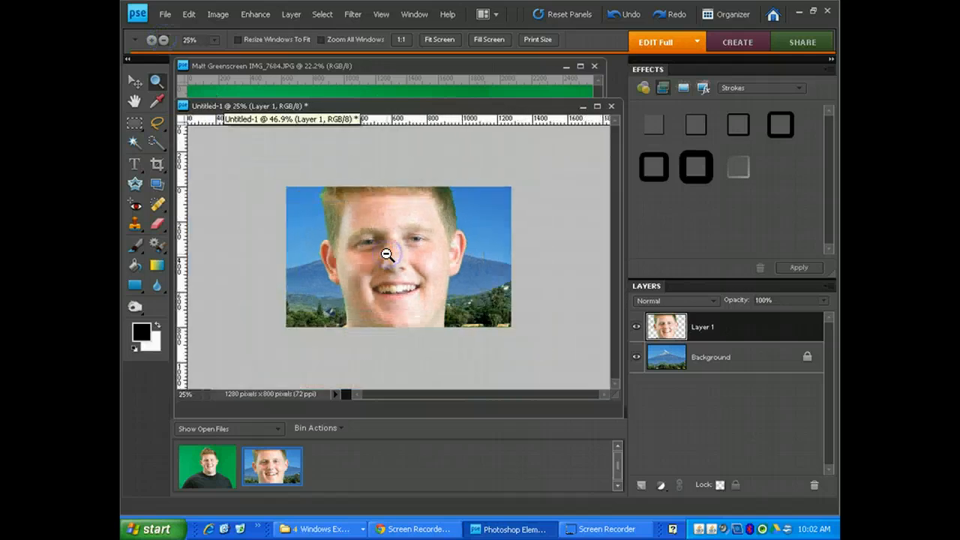
pyautogui.click(387, 254)
pyautogui.click(387, 253)
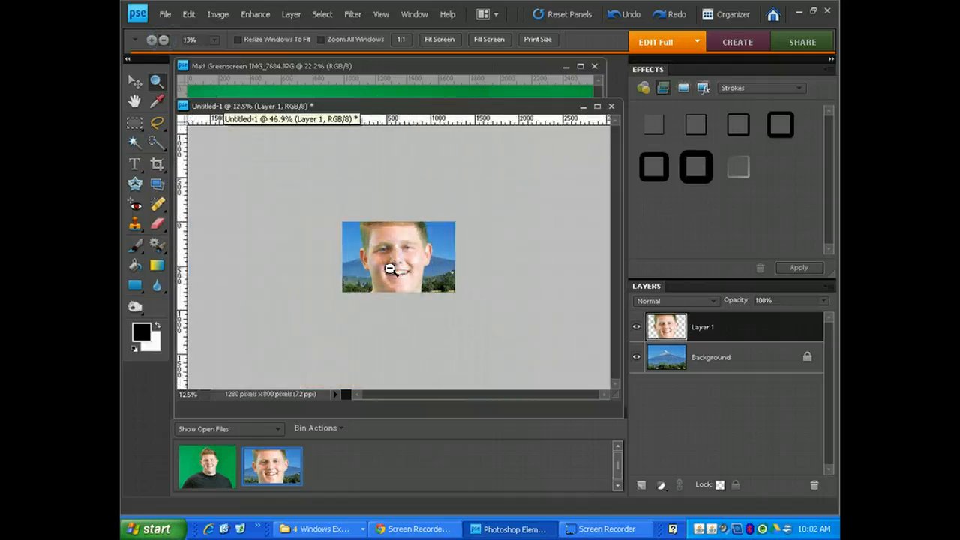
pyautogui.click(135, 81)
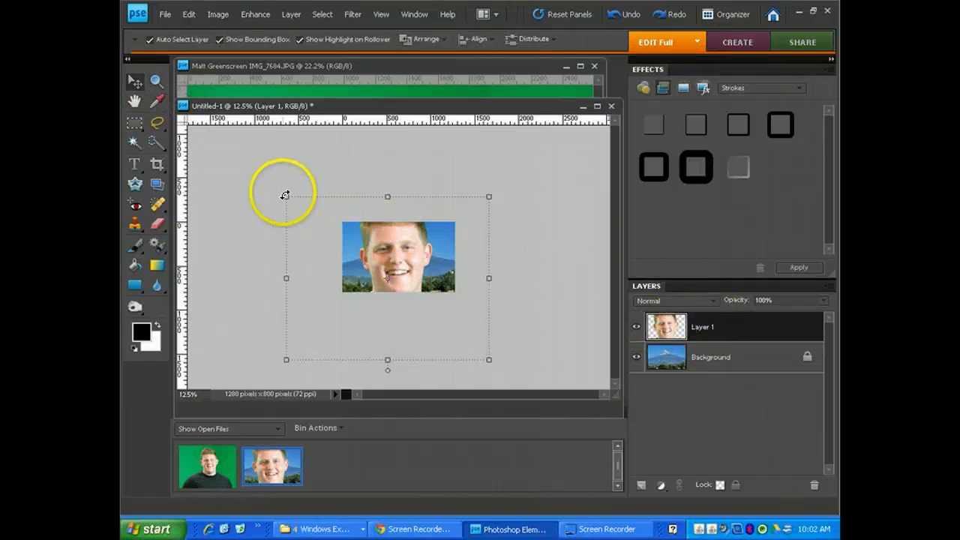
pyautogui.moveTo(285, 195); pyautogui.dragTo(369, 263)
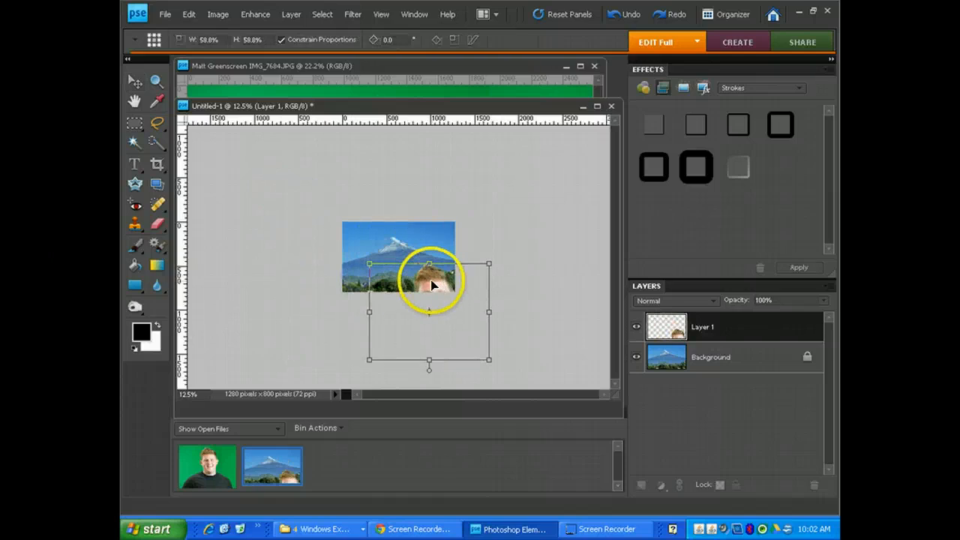
pyautogui.moveTo(431, 279); pyautogui.dragTo(367, 228)
pyautogui.moveTo(422, 247); pyautogui.dragTo(414, 250)
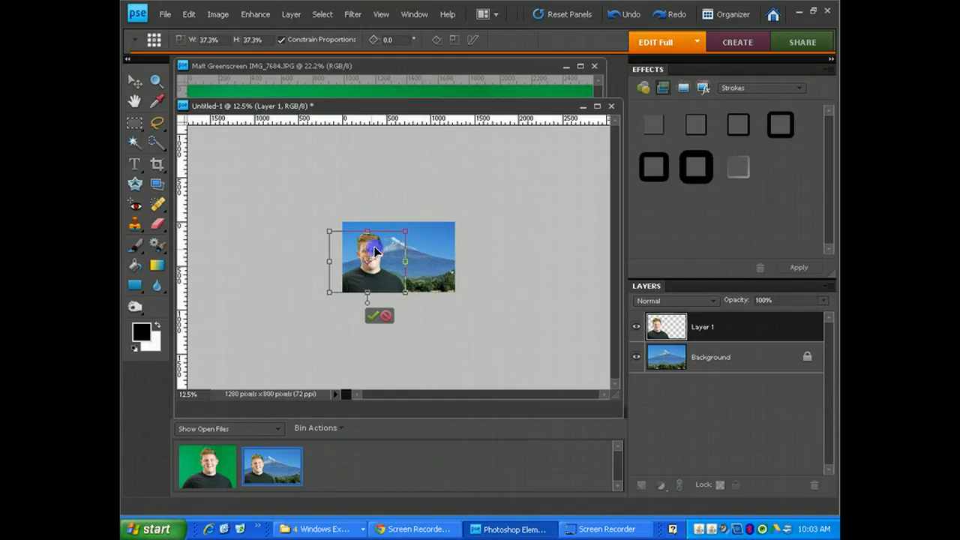
pyautogui.moveTo(375, 252); pyautogui.dragTo(377, 251)
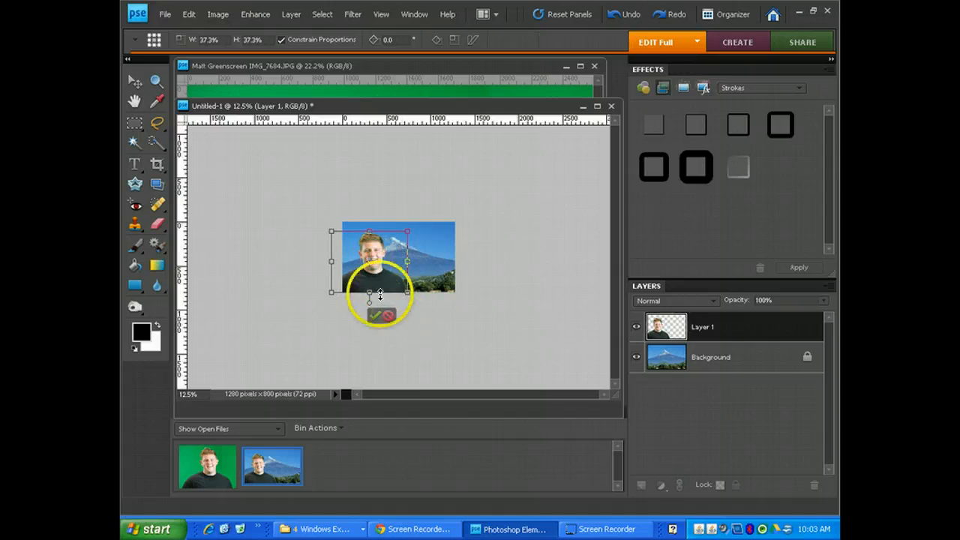
pyautogui.click(374, 315)
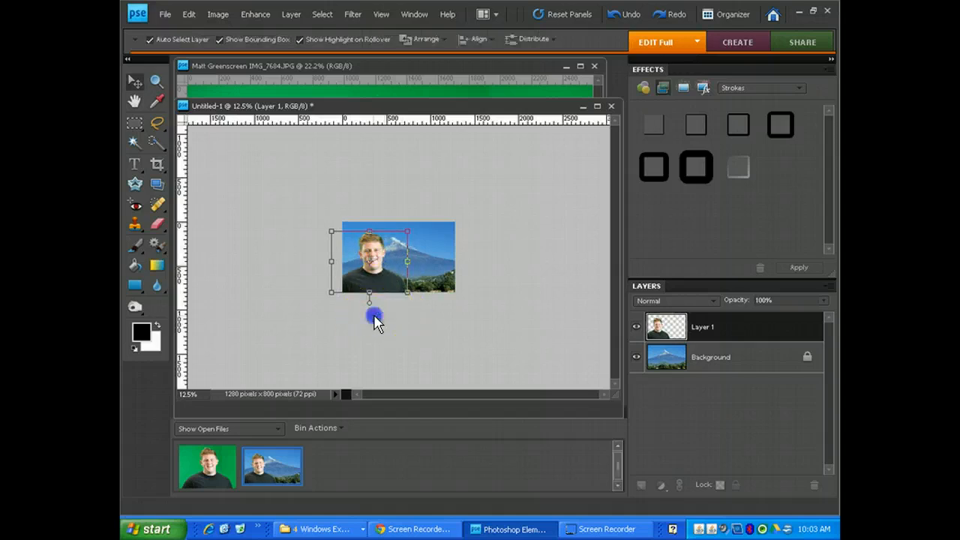
# - Load the man's outline on Layer 1 as a selection and invert it to cover everything around him
pyautogui.doubleClick(135, 101)
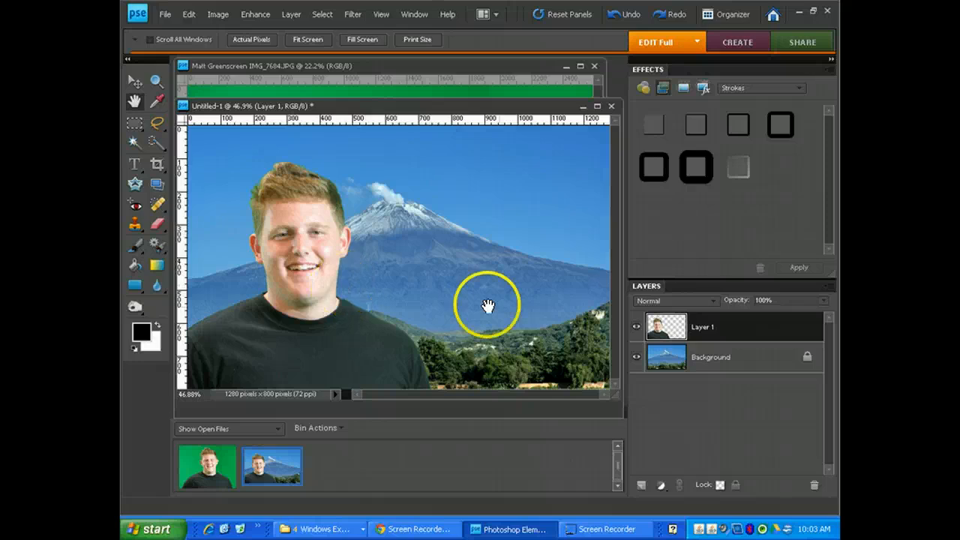
pyautogui.keyDown('ctrl'); pyautogui.click(658, 329); pyautogui.keyUp('ctrl')
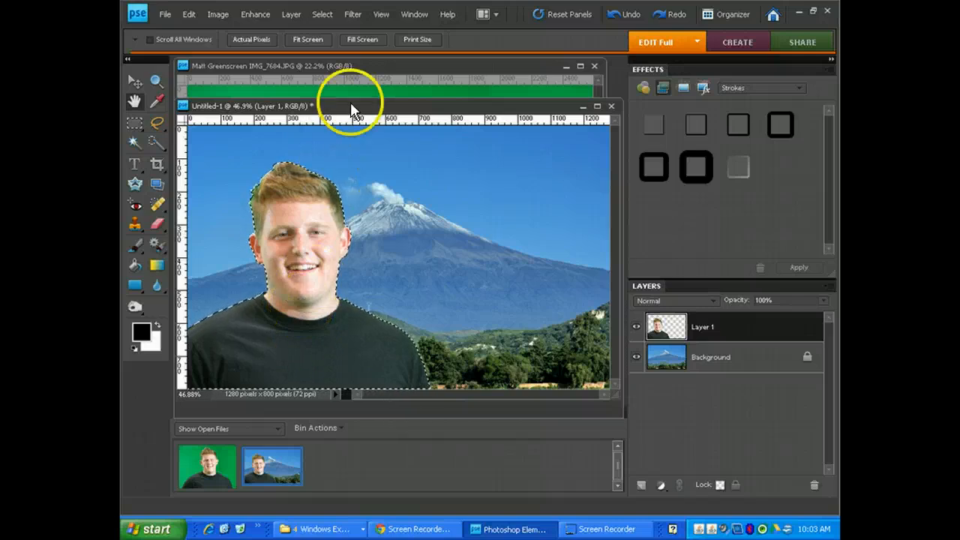
pyautogui.click(322, 14)
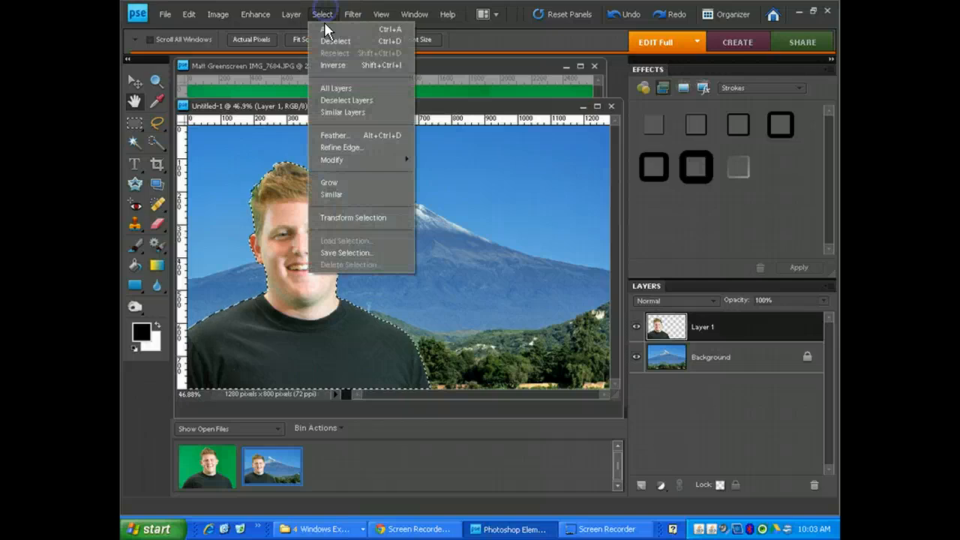
pyautogui.click(324, 65)
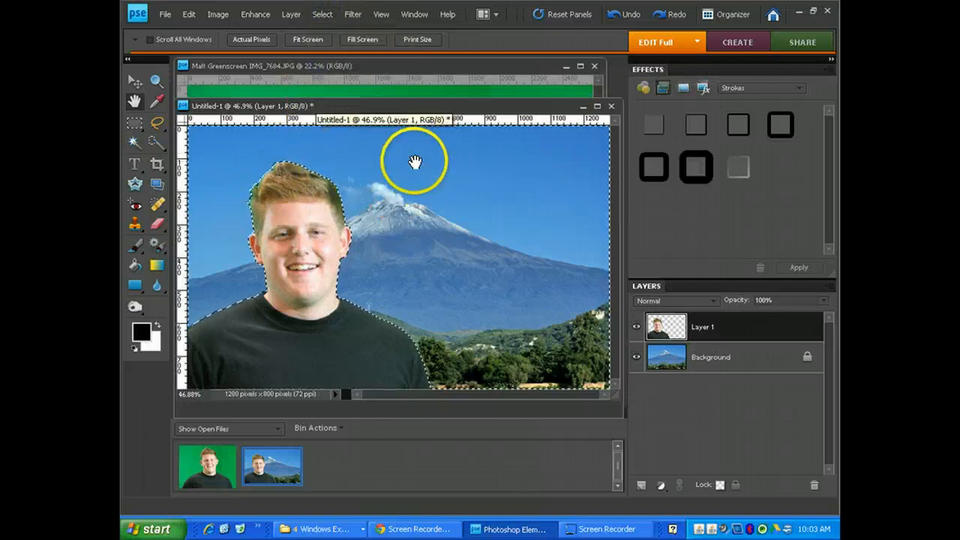
# - Feather the inverted selection around the man with a radius of 2 pixels
pyautogui.click(156, 82)
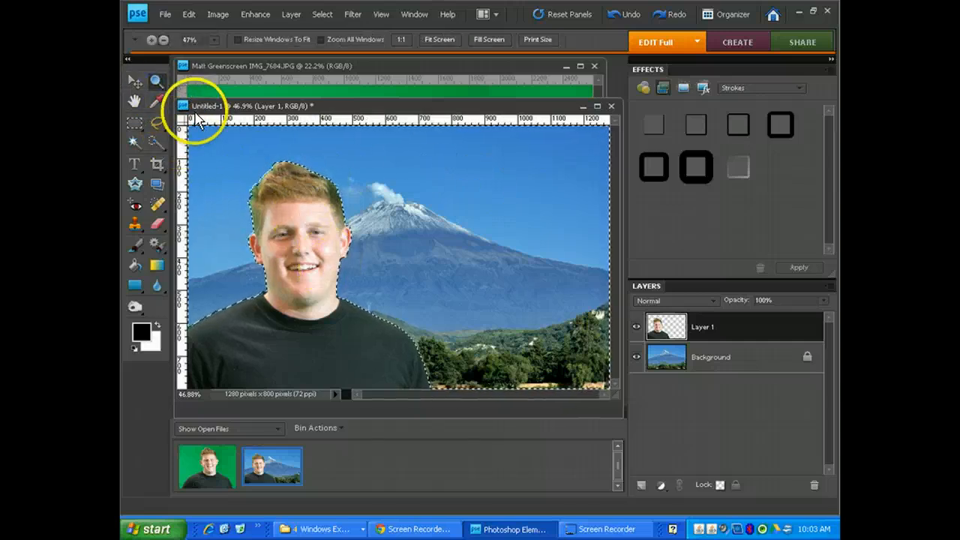
pyautogui.doubleClick(156, 80)
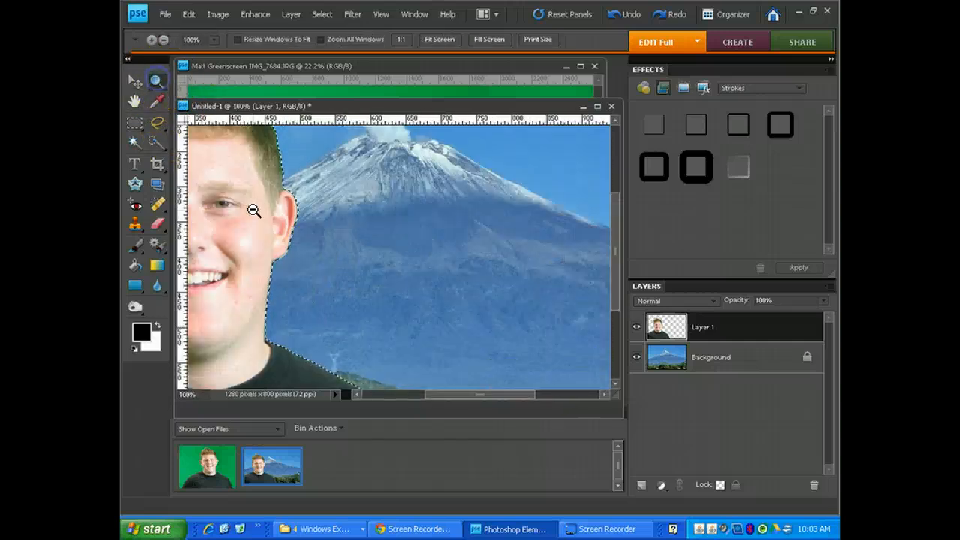
pyautogui.keyDown('alt'); pyautogui.click(264, 339); pyautogui.keyUp('alt')
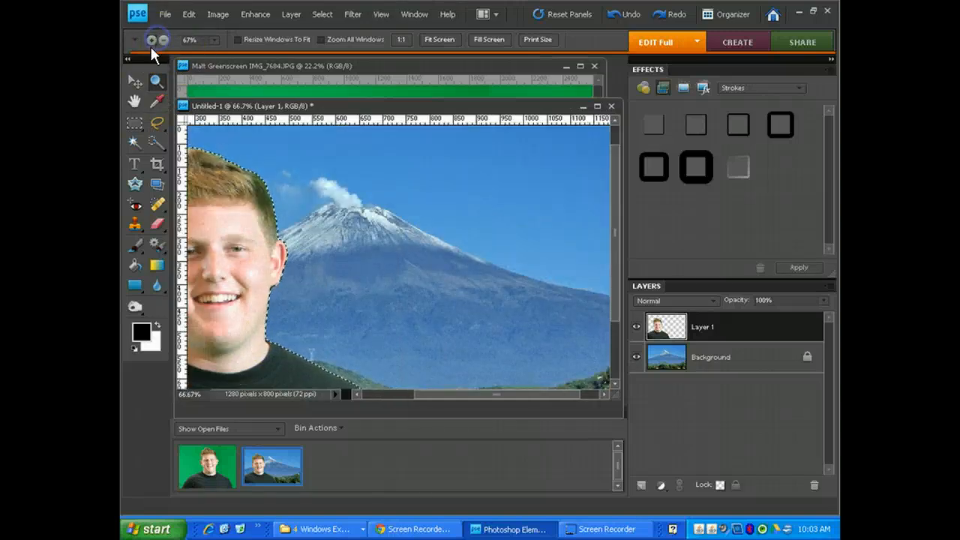
pyautogui.click(262, 325)
pyautogui.click(263, 327)
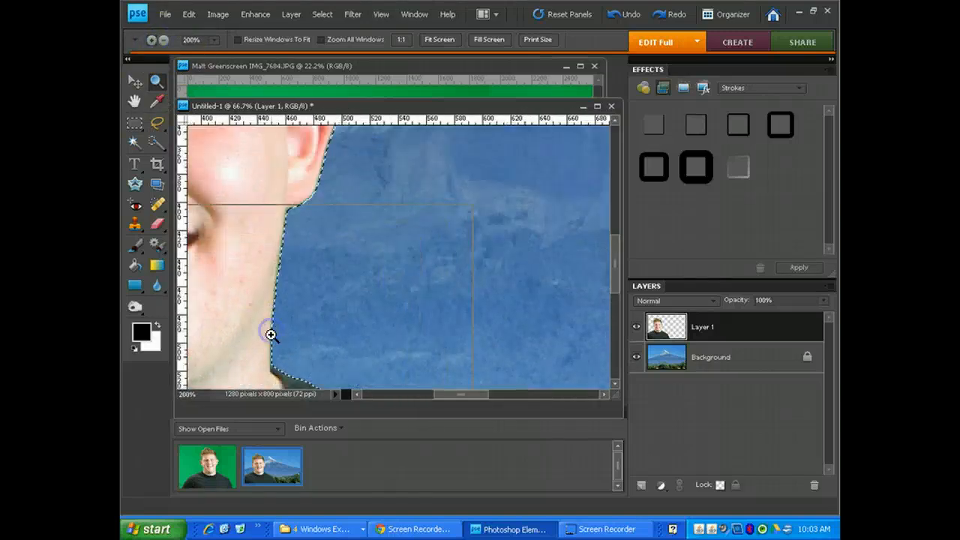
pyautogui.click(270, 332)
pyautogui.click(275, 352)
pyautogui.click(277, 342)
pyautogui.moveTo(276, 343); pyautogui.dragTo(367, 161)
pyautogui.click(370, 220)
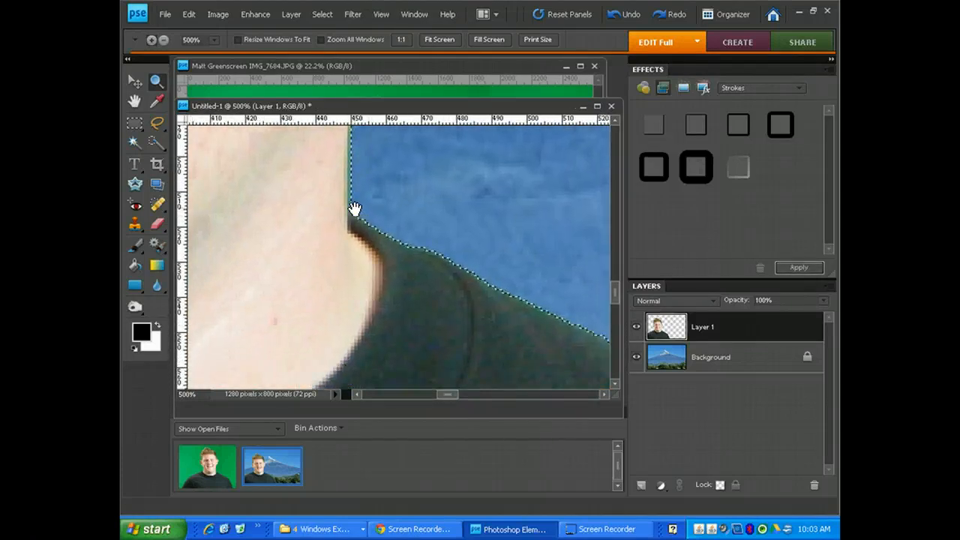
pyautogui.click(353, 207)
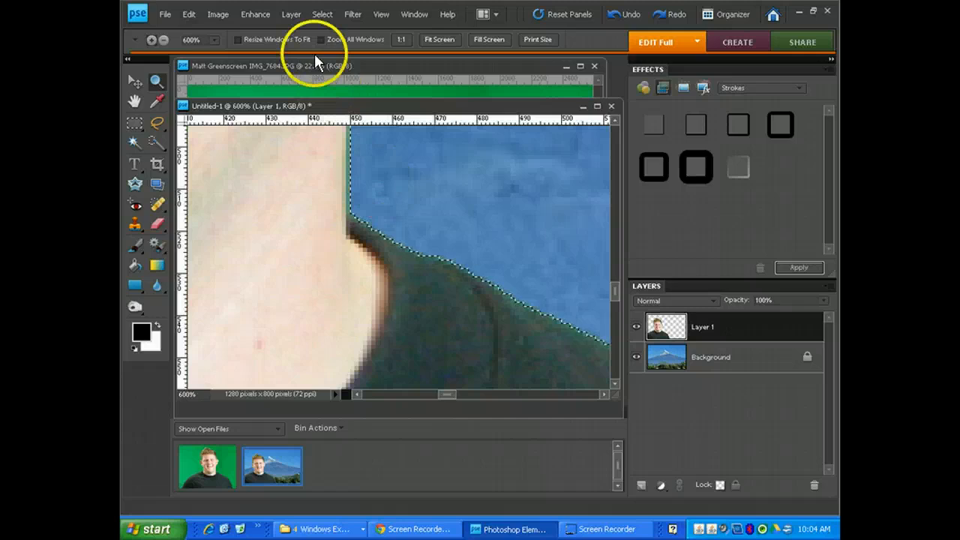
pyautogui.click(327, 14)
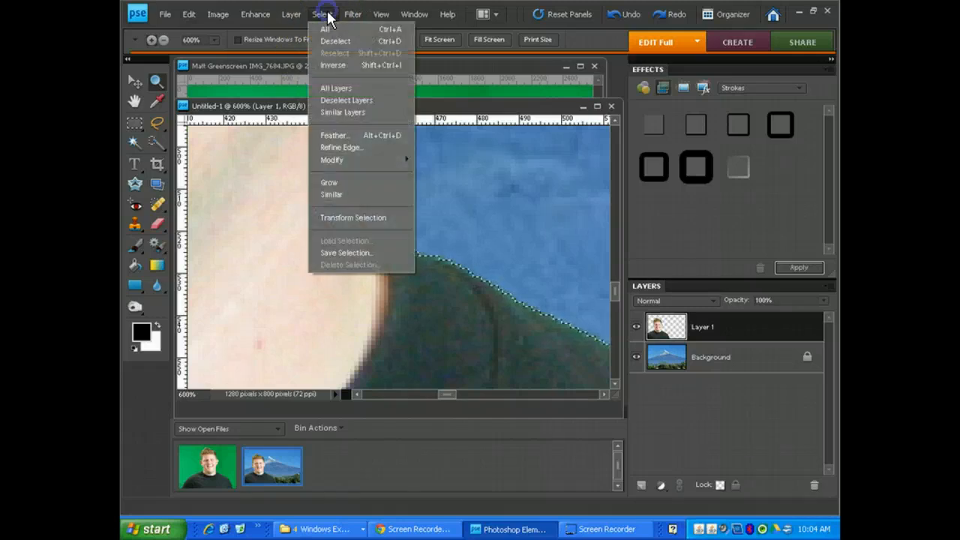
pyautogui.click(334, 135)
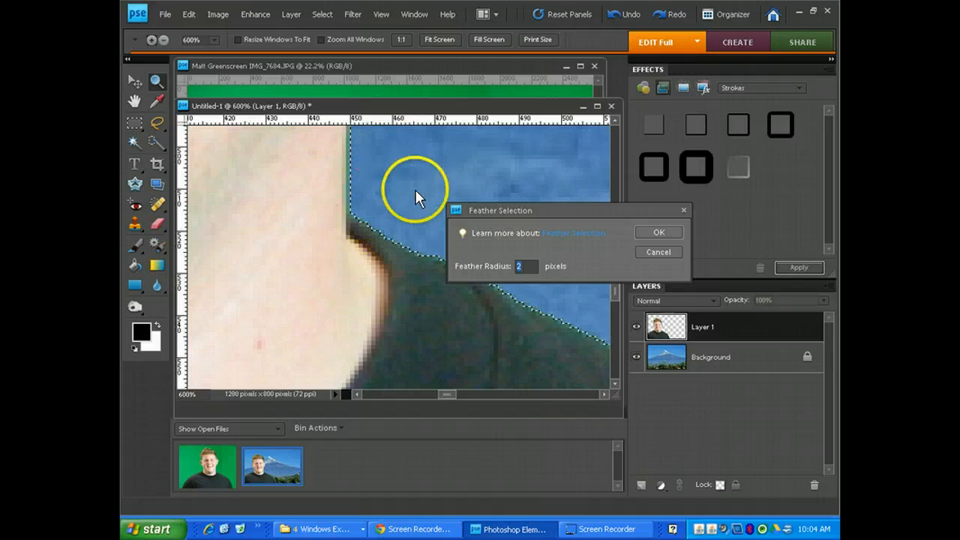
pyautogui.click(656, 231)
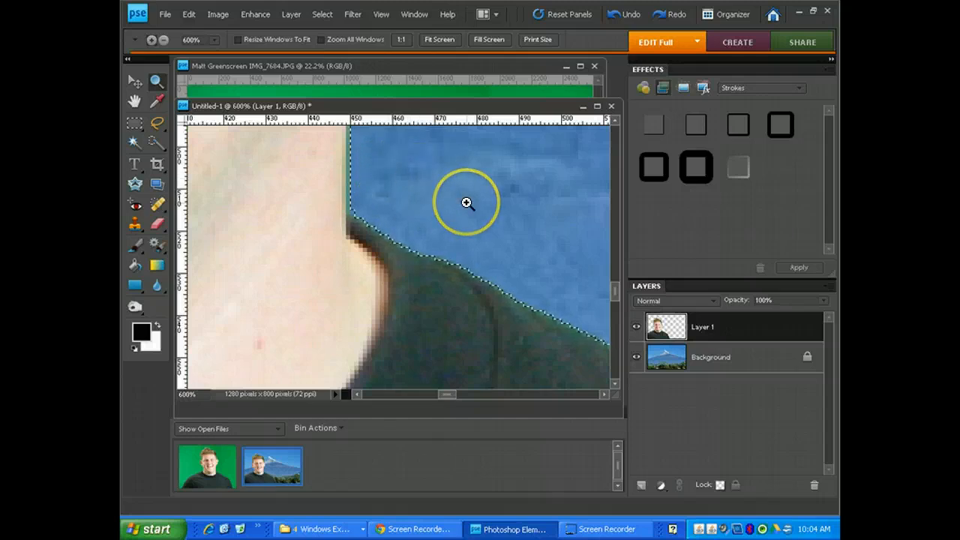
# - Delete the feathered green fringe around the man on Layer 1 and clear the selection
pyautogui.press('Delete')
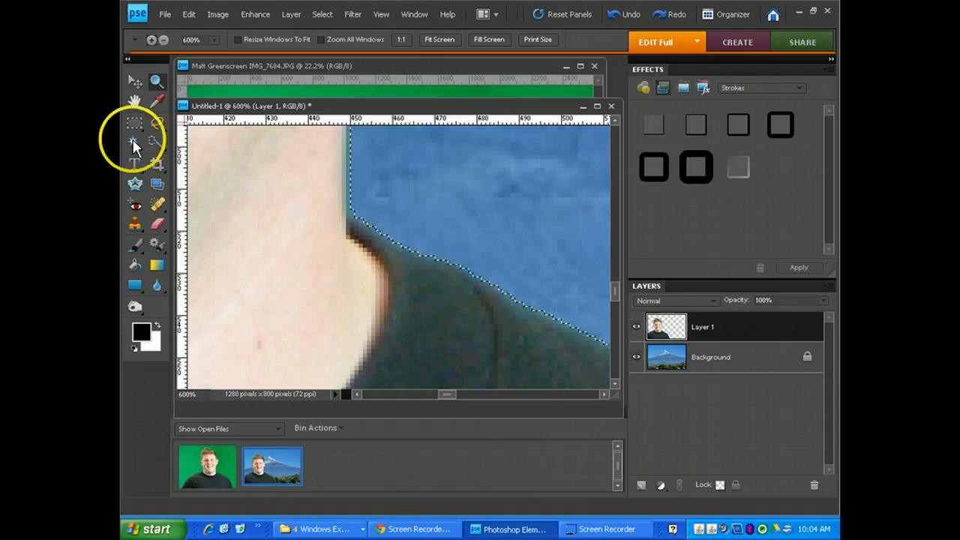
pyautogui.doubleClick(155, 82)
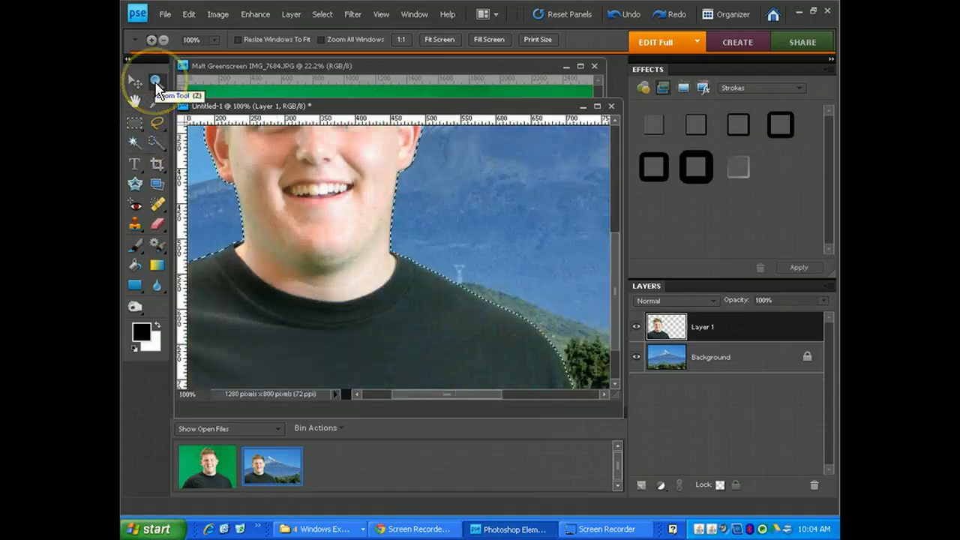
pyautogui.hotkey('ctrl', 'd')
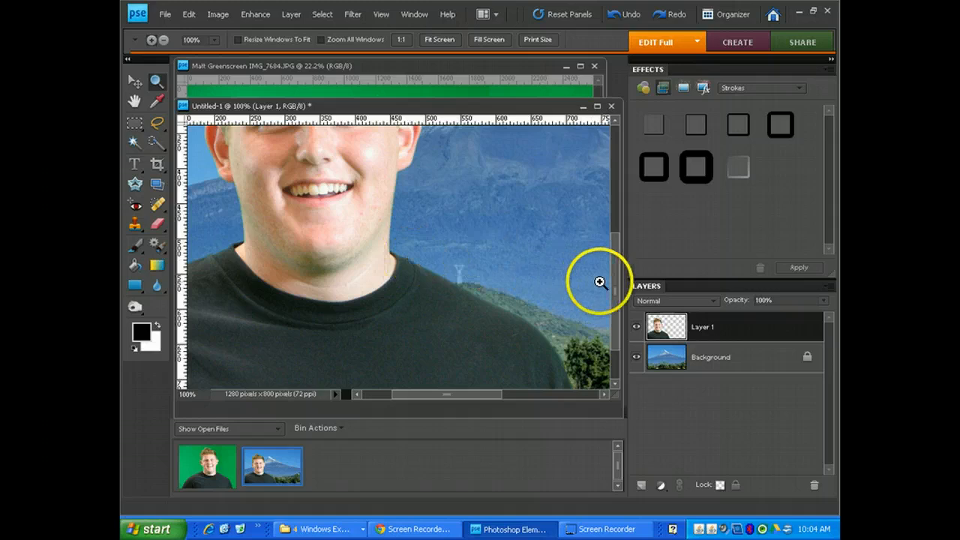
# - Add a new empty layer above Layer 1 and choose the Clone Stamp for retouching the man's hair
pyautogui.scroll(5, 604, 282)
pyautogui.scroll(1, 619, 221)
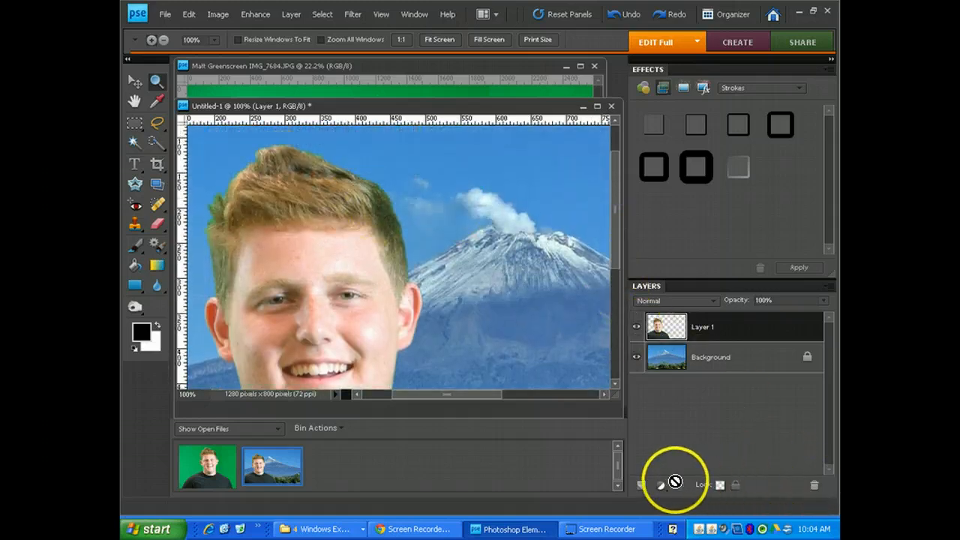
pyautogui.click(641, 486)
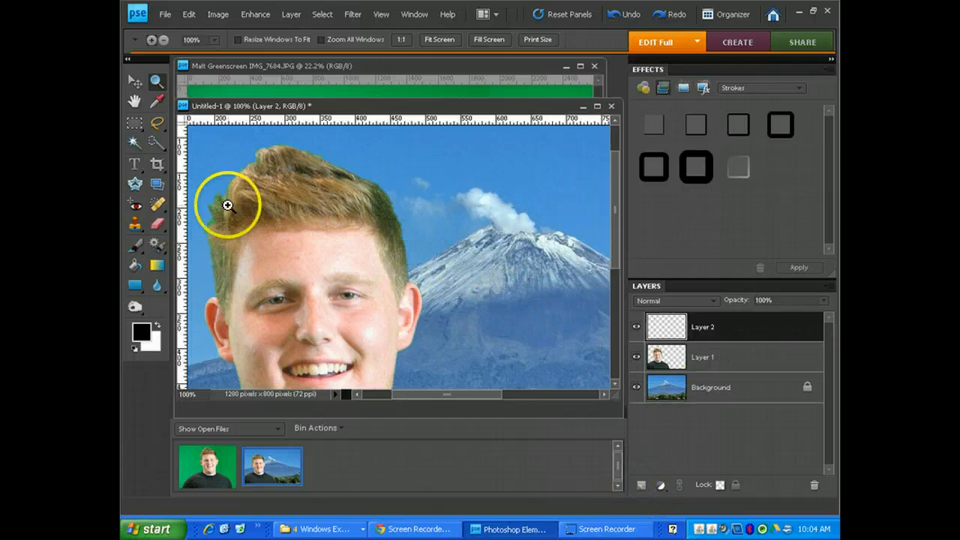
pyautogui.click(129, 223)
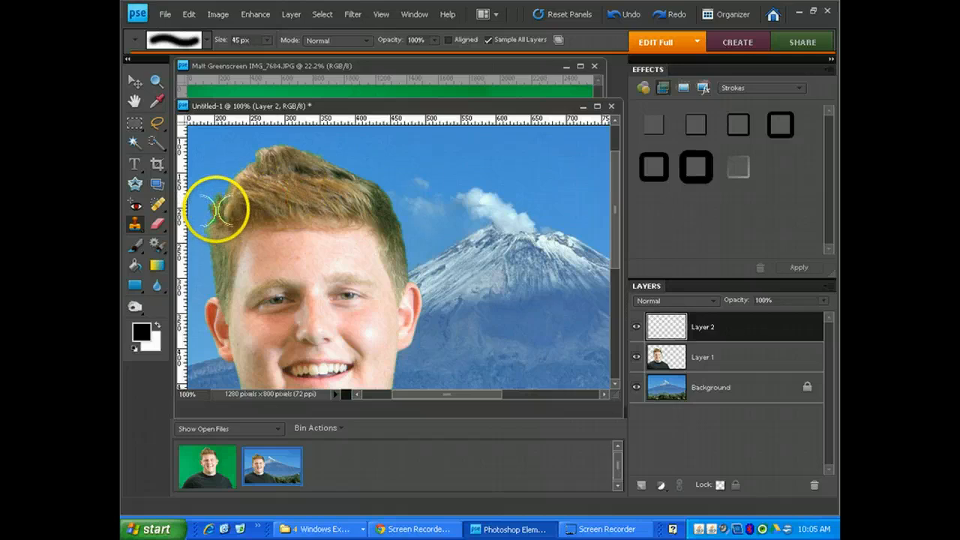
# - Try to clone clean brown hair over the green patch on the left side of the man's hair, and undo it
pyautogui.keyDown('alt'); pyautogui.click(291, 190); pyautogui.keyUp('alt')
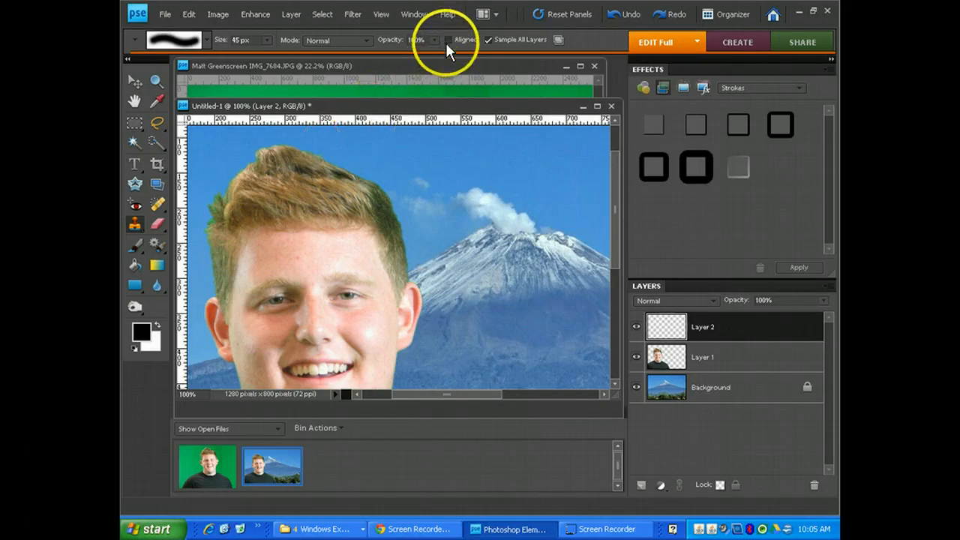
pyautogui.keyDown('alt'); pyautogui.click(283, 193); pyautogui.keyUp('alt')
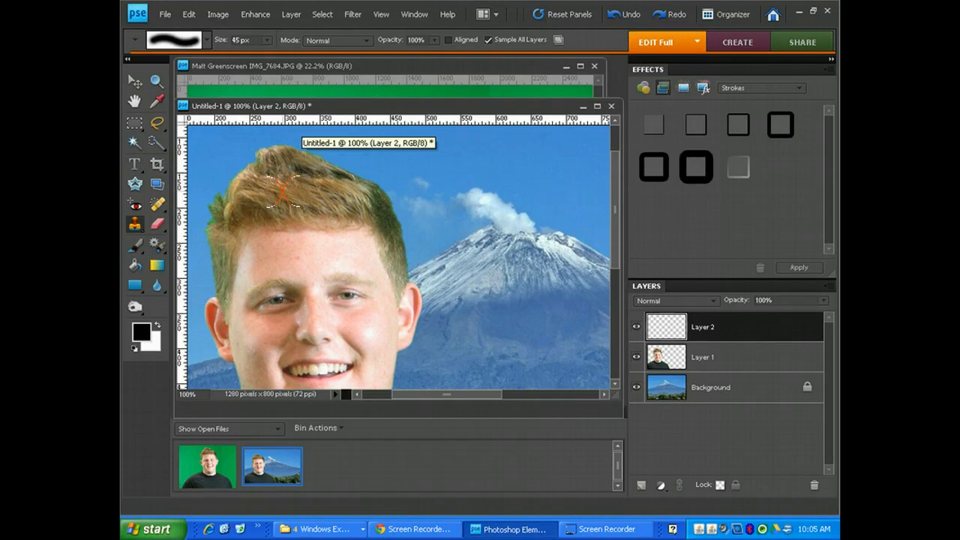
pyautogui.click(217, 208)
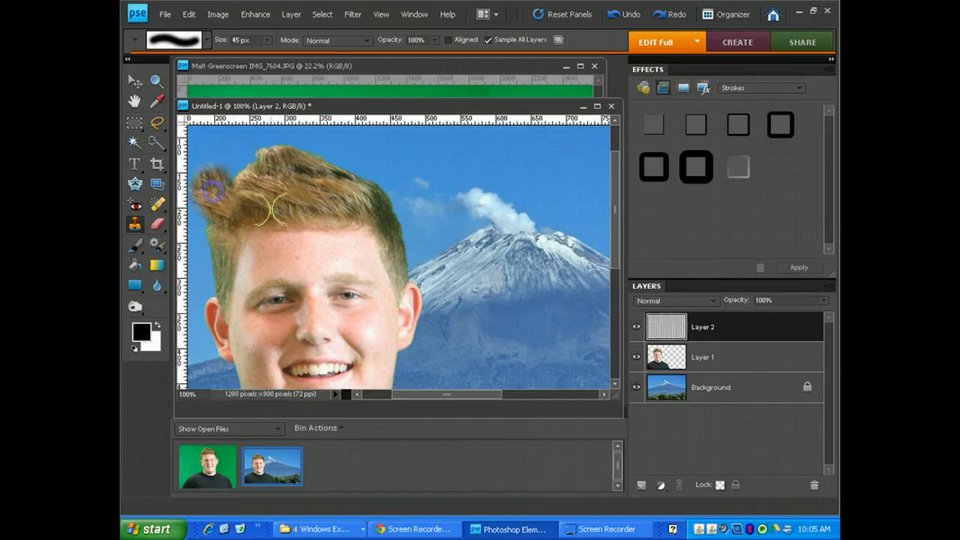
pyautogui.hotkey('ctrl', 'z')
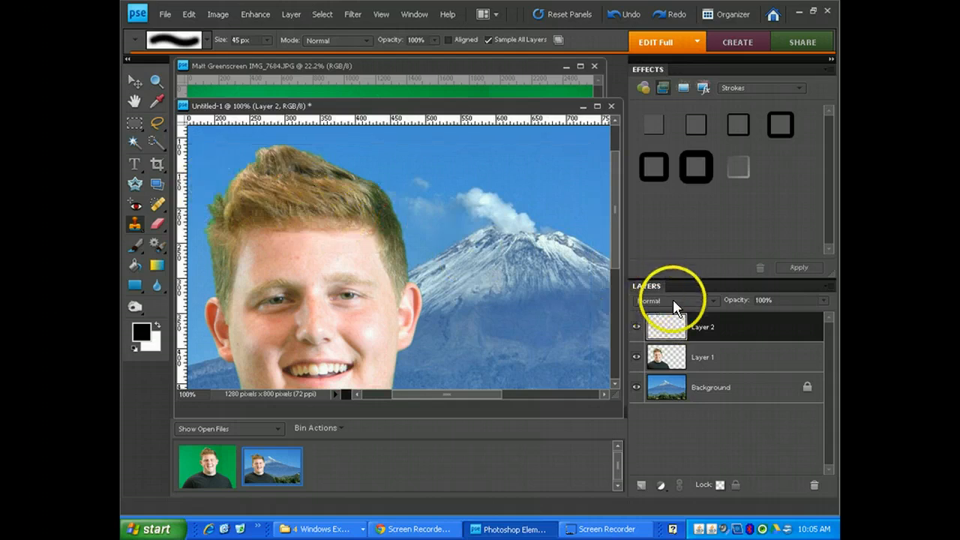
# - Load Layer 1's outline as a selection and clone brown hair over the green areas on the left side of the hair on Layer 2
pyautogui.keyDown('ctrl'); pyautogui.click(658, 366); pyautogui.keyUp('ctrl')
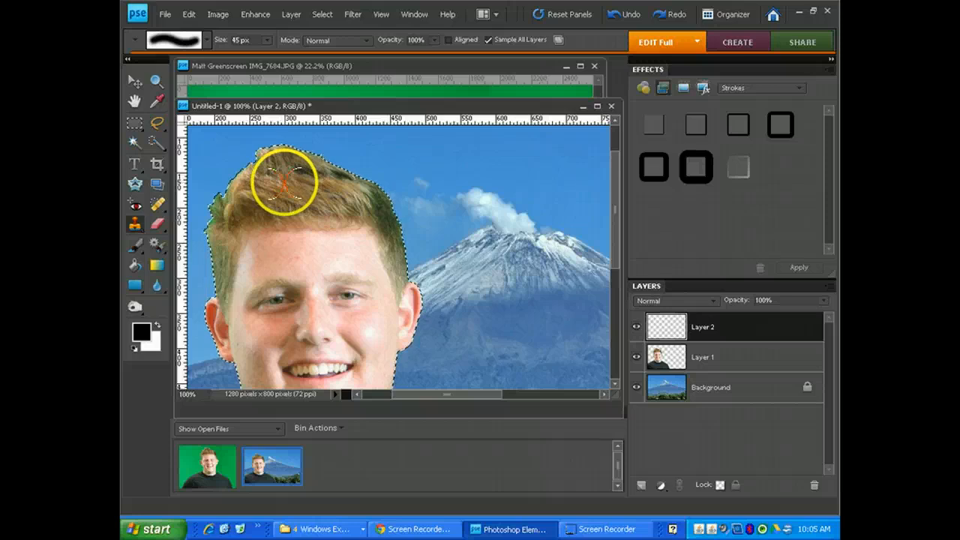
pyautogui.click(217, 215)
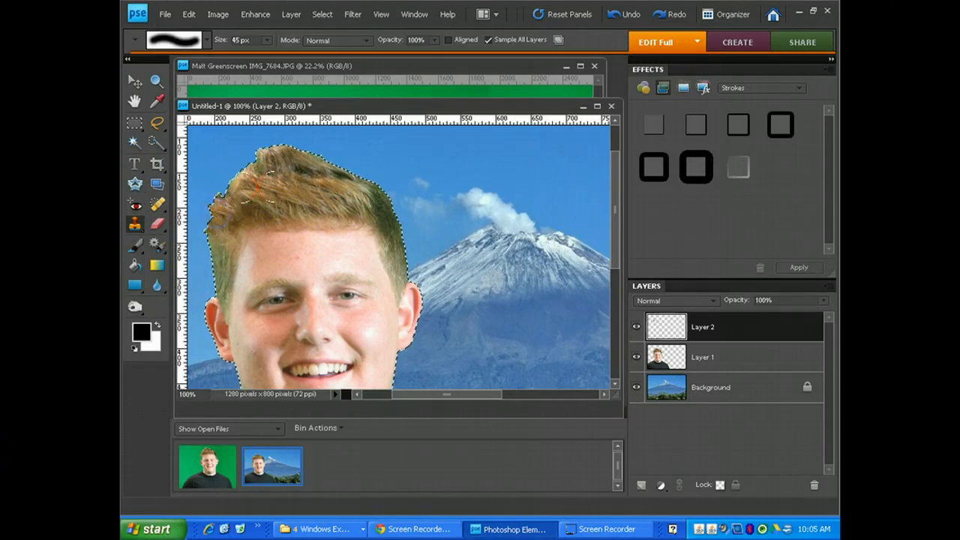
pyautogui.click(218, 276)
pyautogui.click(218, 217)
pyautogui.click(218, 210)
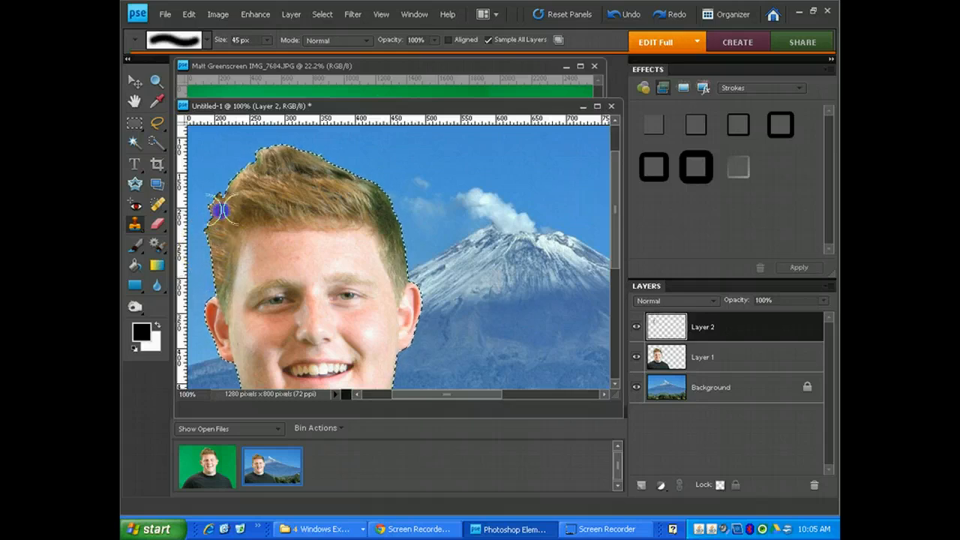
pyautogui.click(238, 193)
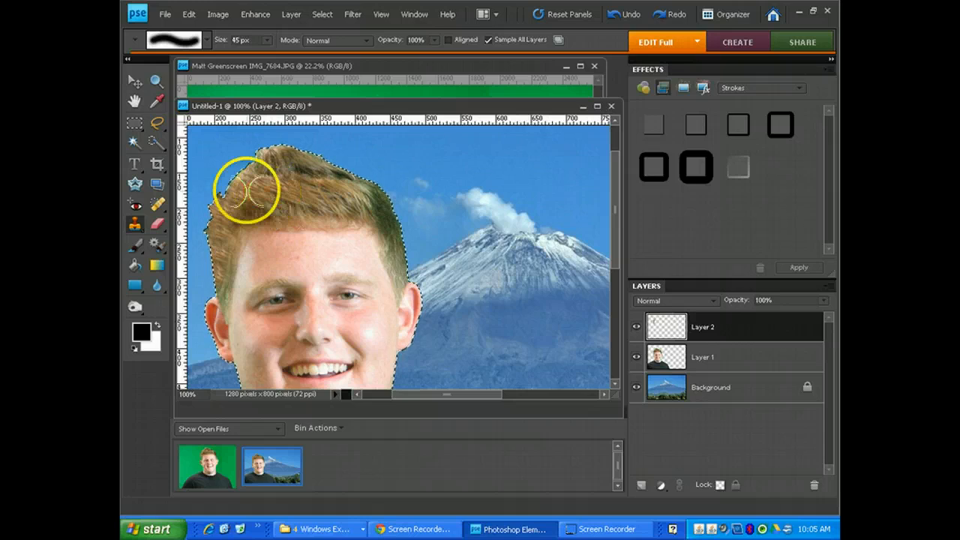
pyautogui.click(218, 211)
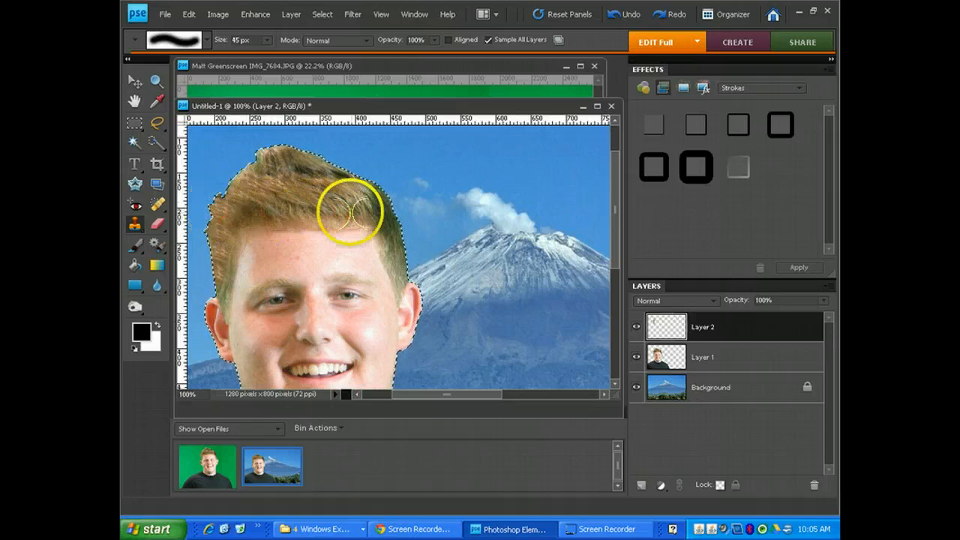
# - Set the blend mode of Layer 2 to Color
pyautogui.click(664, 302)
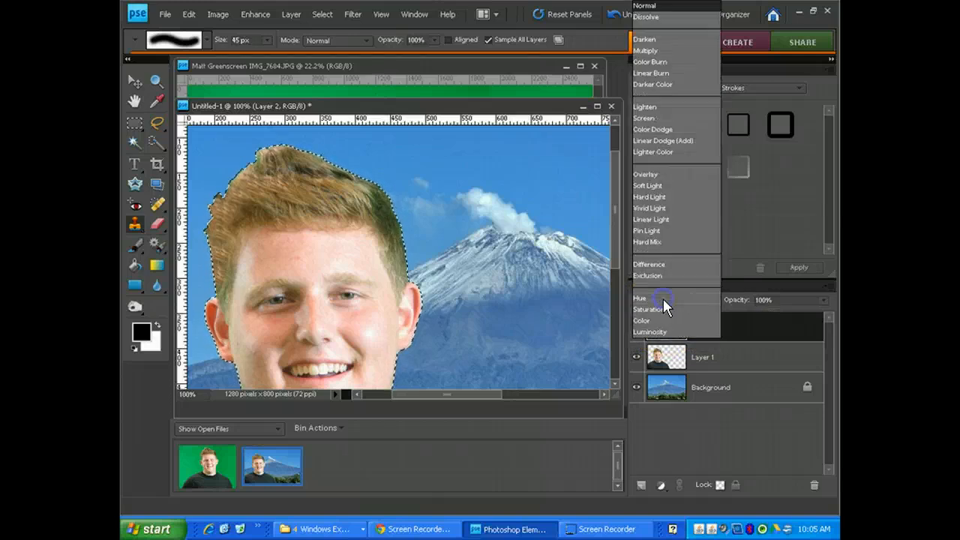
pyautogui.click(650, 323)
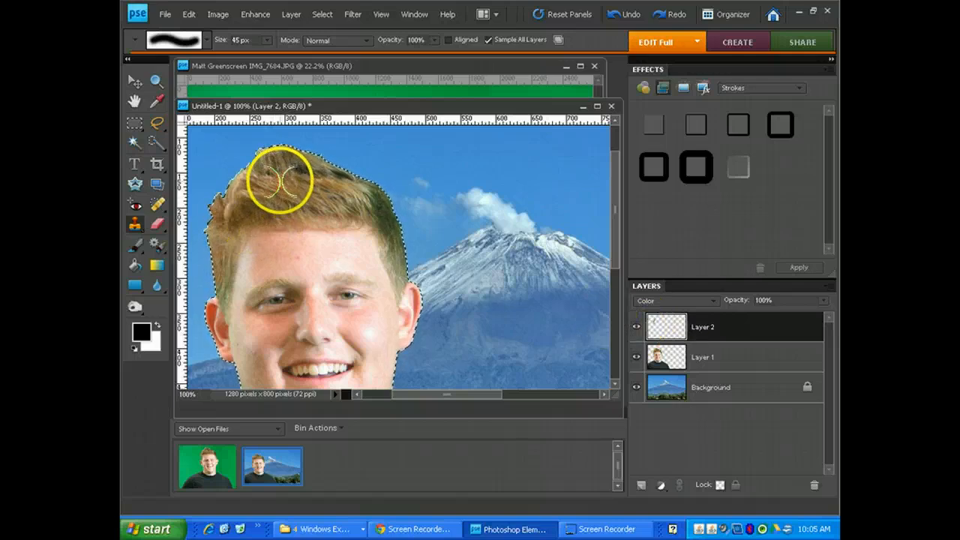
# - Try to clone brown hair color over the green right side of the hair at full opacity, and undo it
pyautogui.keyDown('alt'); pyautogui.click(278, 181); pyautogui.keyUp('alt')
pyautogui.moveTo(369, 193)
pyautogui.mouseDown()
pyautogui.moveTo(395, 224)
pyautogui.moveTo(385, 216)
pyautogui.moveTo(566, 201)
pyautogui.moveTo(379, 189)
pyautogui.moveTo(395, 225)
pyautogui.moveTo(379, 199)
pyautogui.moveTo(395, 226)
pyautogui.moveTo(367, 199)
pyautogui.moveTo(288, 181)
pyautogui.moveTo(398, 223)
pyautogui.moveTo(402, 234)
pyautogui.moveTo(382, 201)
pyautogui.moveTo(349, 191)
pyautogui.mouseUp()
pyautogui.keyDown('alt'); pyautogui.click(291, 184); pyautogui.keyUp('alt')
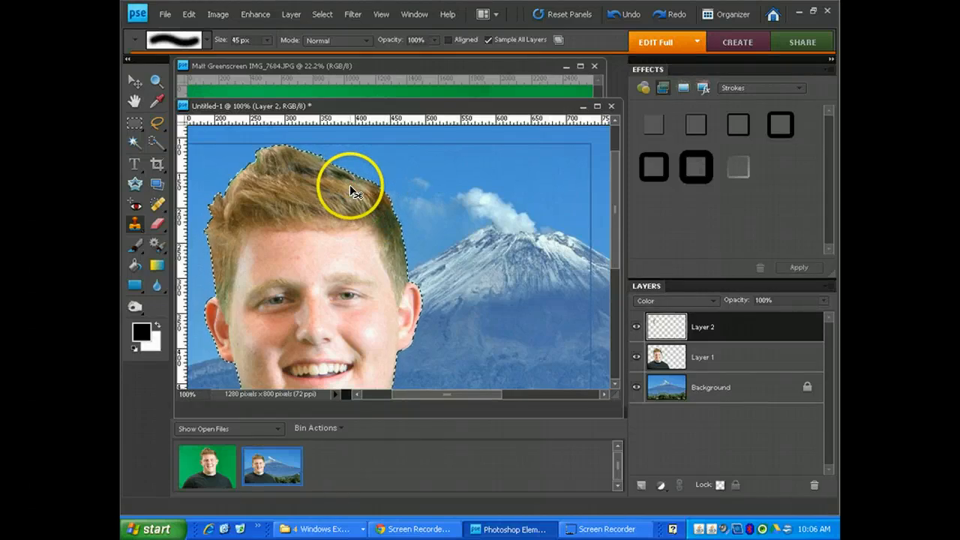
pyautogui.hotkey('ctrl', 'z')
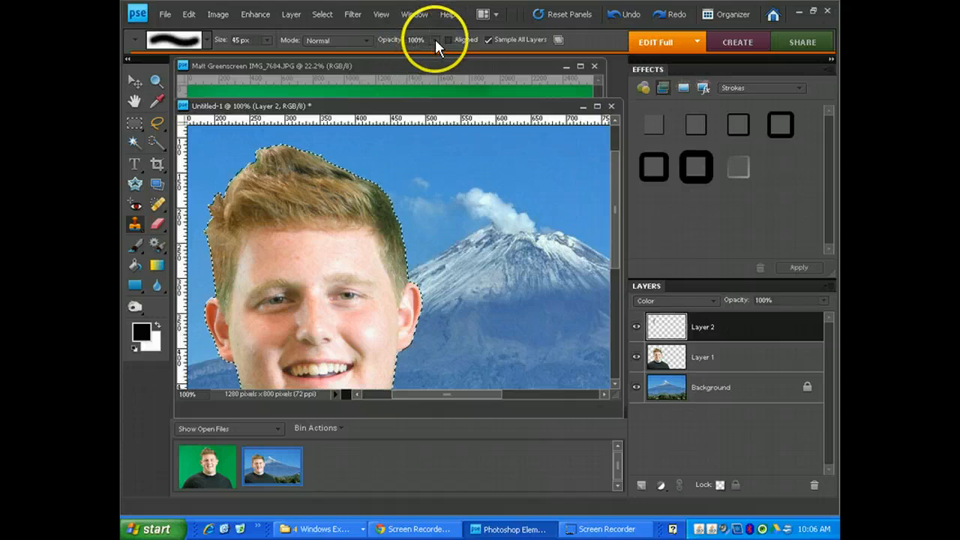
# - Set the Clone Stamp's opacity to 50% and clone brown hair color over the green right side and upper edge of the hair
pyautogui.click(435, 40)
pyautogui.moveTo(435, 39); pyautogui.dragTo(397, 41)
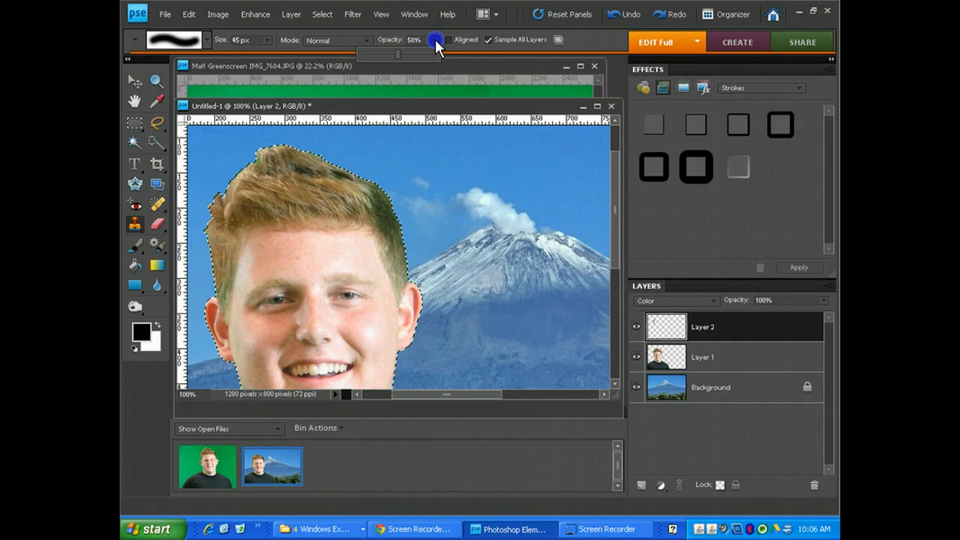
pyautogui.moveTo(379, 197)
pyautogui.mouseDown()
pyautogui.moveTo(375, 188)
pyautogui.moveTo(392, 208)
pyautogui.moveTo(396, 240)
pyautogui.mouseUp()
pyautogui.moveTo(343, 182); pyautogui.dragTo(295, 174)
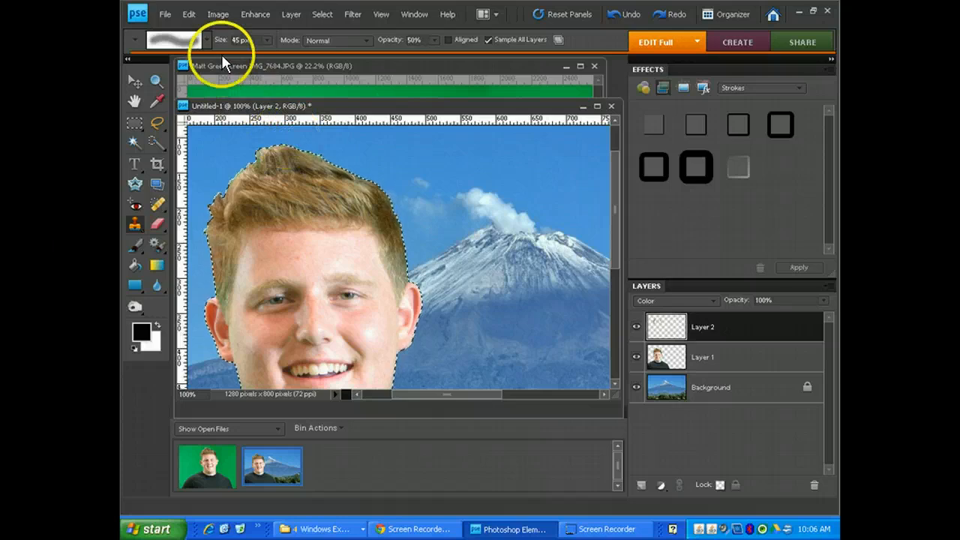
# - Reduce the Clone Stamp's size to 17 px and clone hair color over the green sideburn above the left ear
pyautogui.moveTo(268, 42)
pyautogui.mouseDown()
pyautogui.moveTo(270, 56)
pyautogui.moveTo(247, 56)
pyautogui.mouseUp()
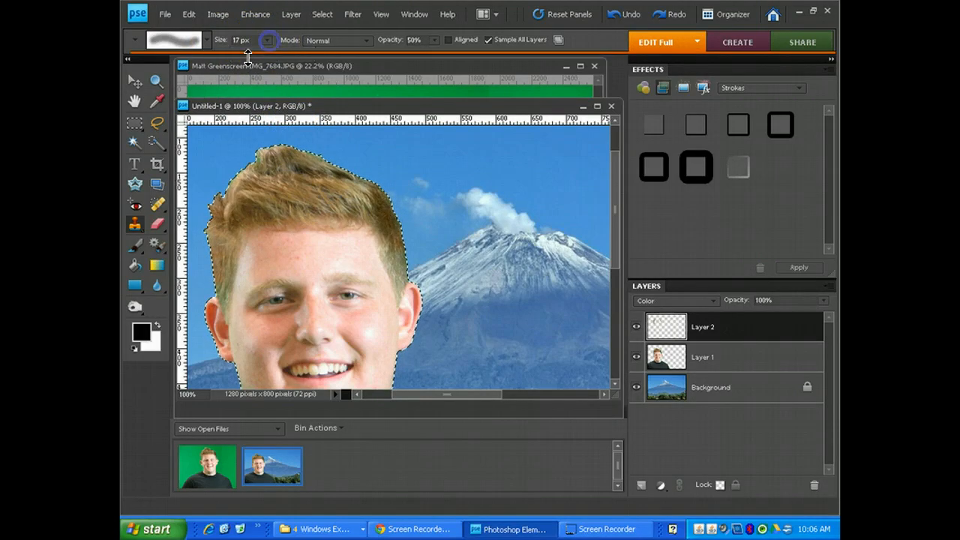
pyautogui.keyDown('alt'); pyautogui.click(221, 288); pyautogui.keyUp('alt')
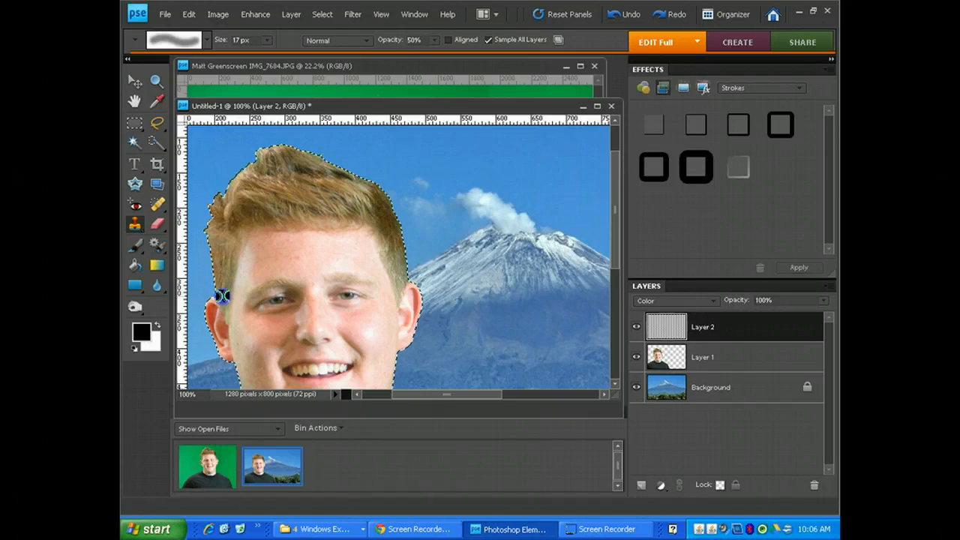
pyautogui.moveTo(222, 295); pyautogui.dragTo(223, 289)
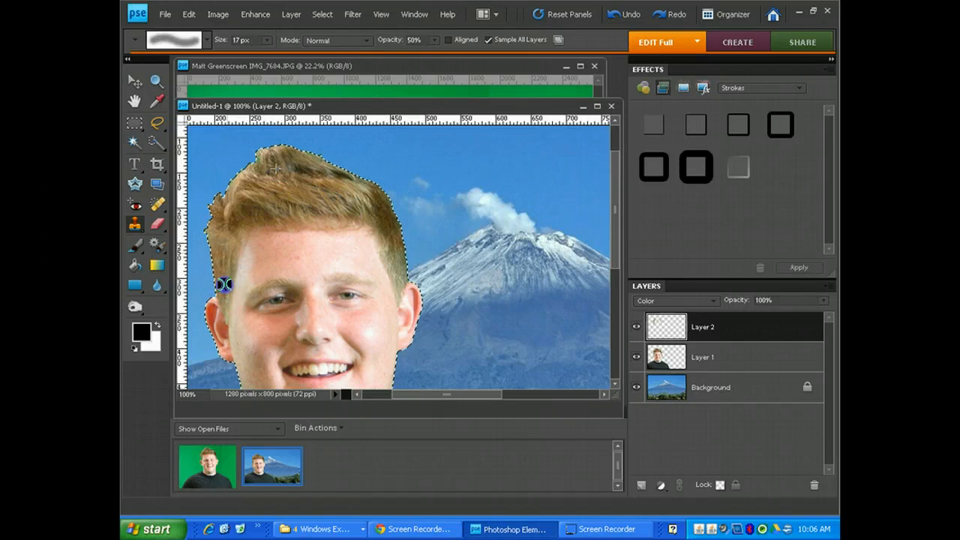
# - Enlarge the Clone Stamp to 75 px and clone skin color over the green cast beneath the man's chin and on his neck
pyautogui.scroll(-5, 310, 276)
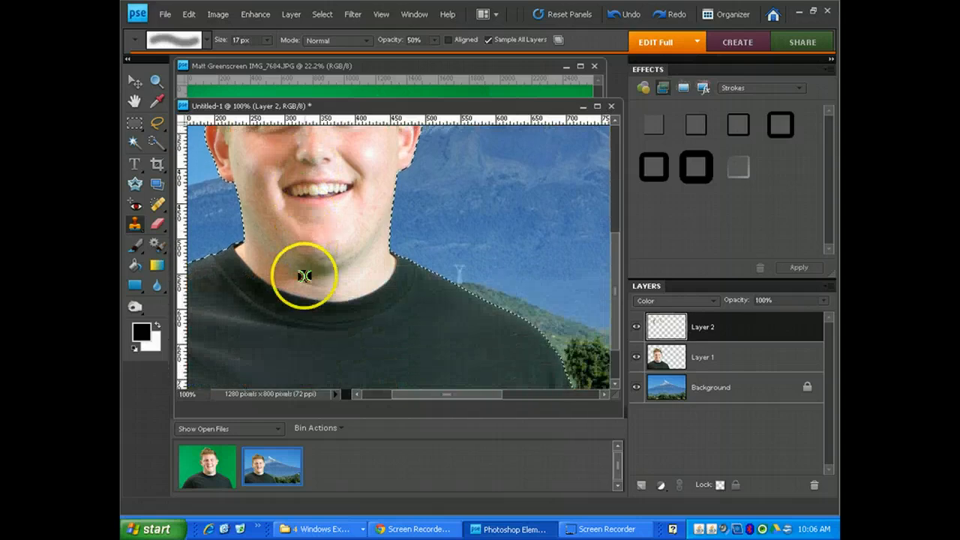
pyautogui.click(268, 41)
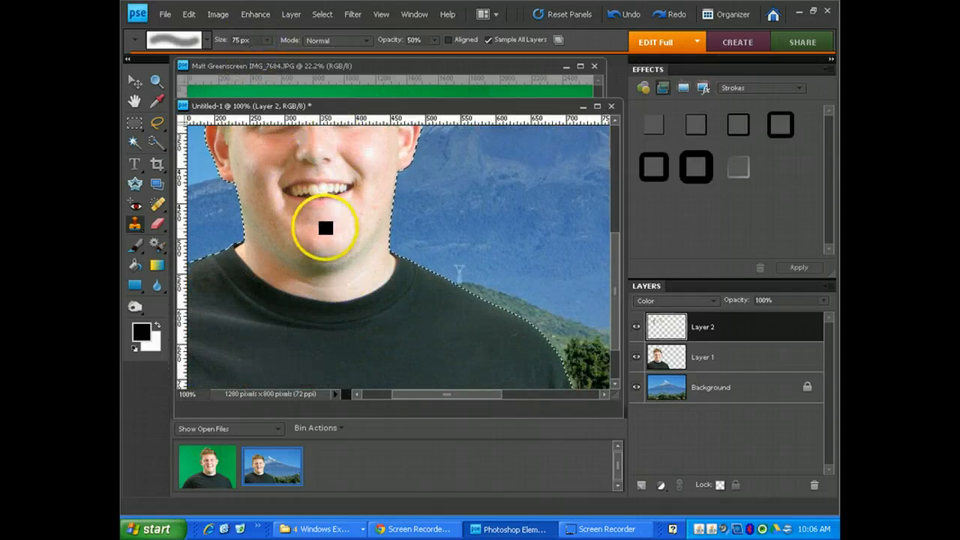
pyautogui.click(313, 265)
pyautogui.click(314, 261)
pyautogui.click(322, 262)
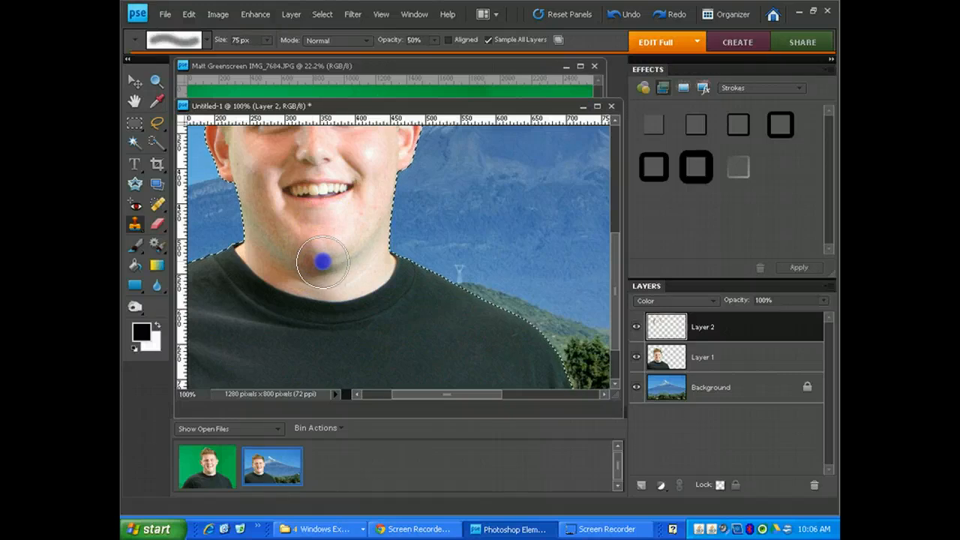
pyautogui.moveTo(290, 249); pyautogui.dragTo(274, 235)
pyautogui.click(323, 267)
pyautogui.click(300, 253)
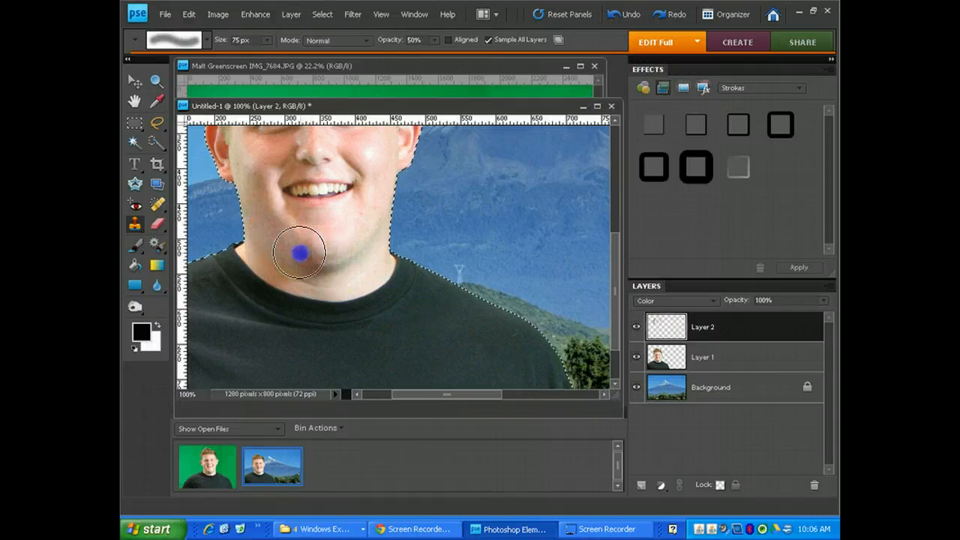
pyautogui.click(324, 238)
pyautogui.click(317, 264)
pyautogui.click(297, 257)
pyautogui.moveTo(304, 258)
pyautogui.mouseDown()
pyautogui.moveTo(358, 240)
pyautogui.moveTo(304, 257)
pyautogui.mouseUp()
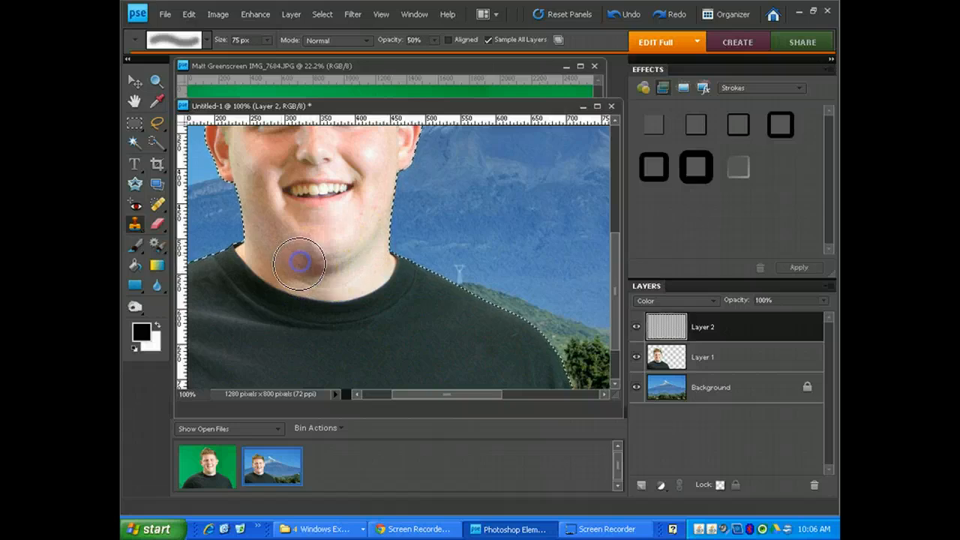
pyautogui.click(279, 255)
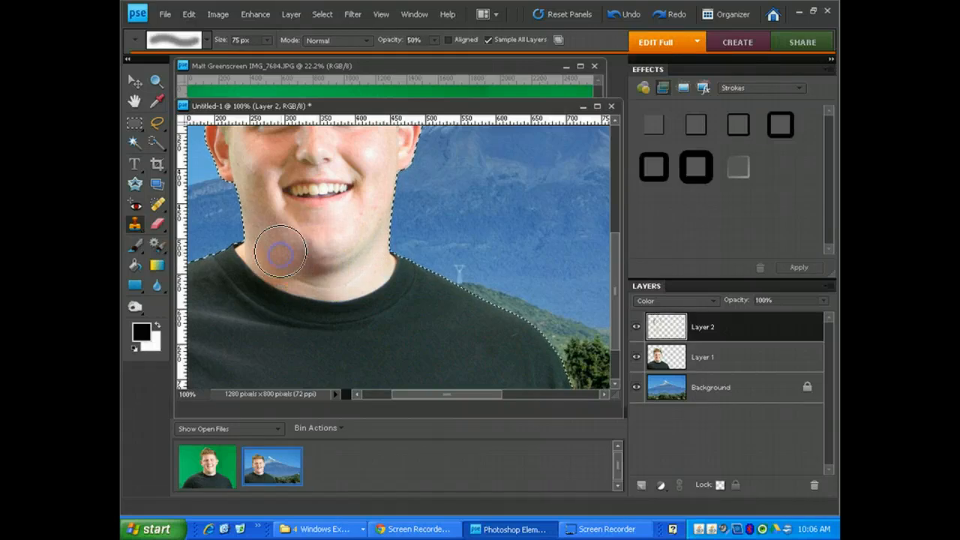
# - Desaturate the green cast beneath the man's chin with the Sponge tool on both Layer 2 and Layer 1
pyautogui.click(157, 286)
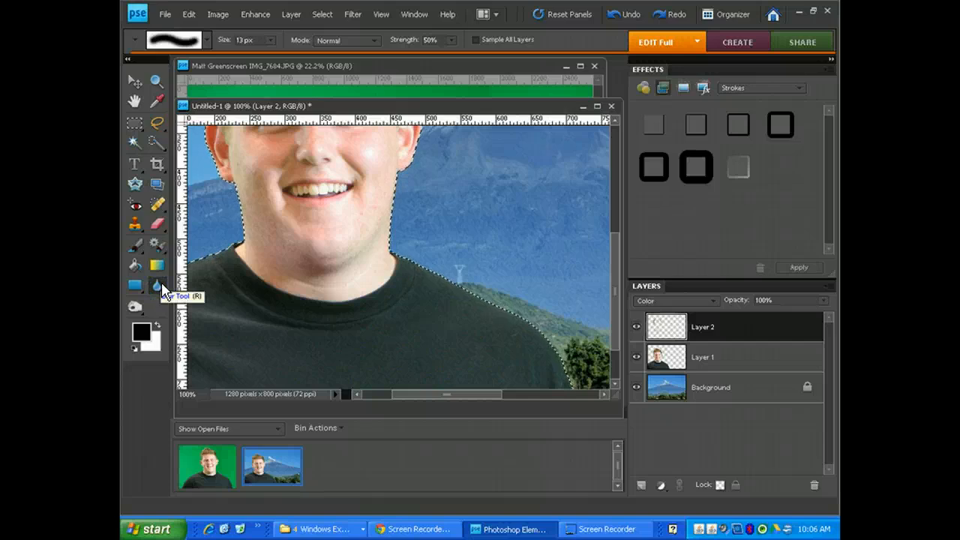
pyautogui.rightClick(155, 283)
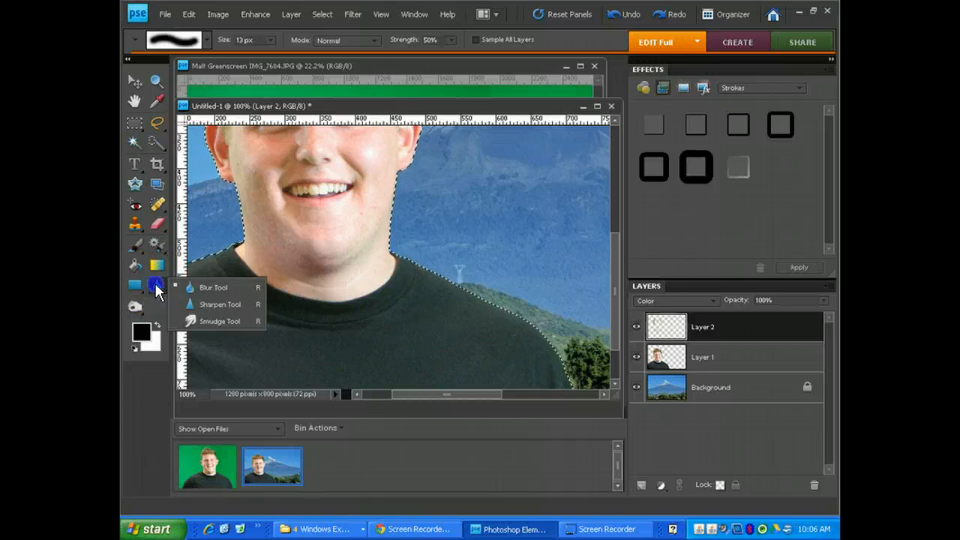
pyautogui.click(137, 285)
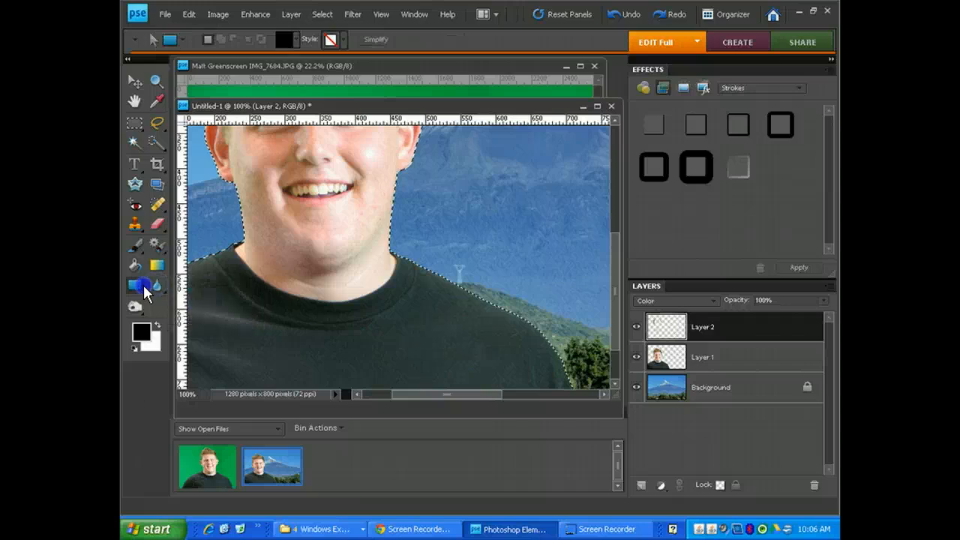
pyautogui.rightClick(140, 285)
pyautogui.click(138, 318)
pyautogui.rightClick(138, 318)
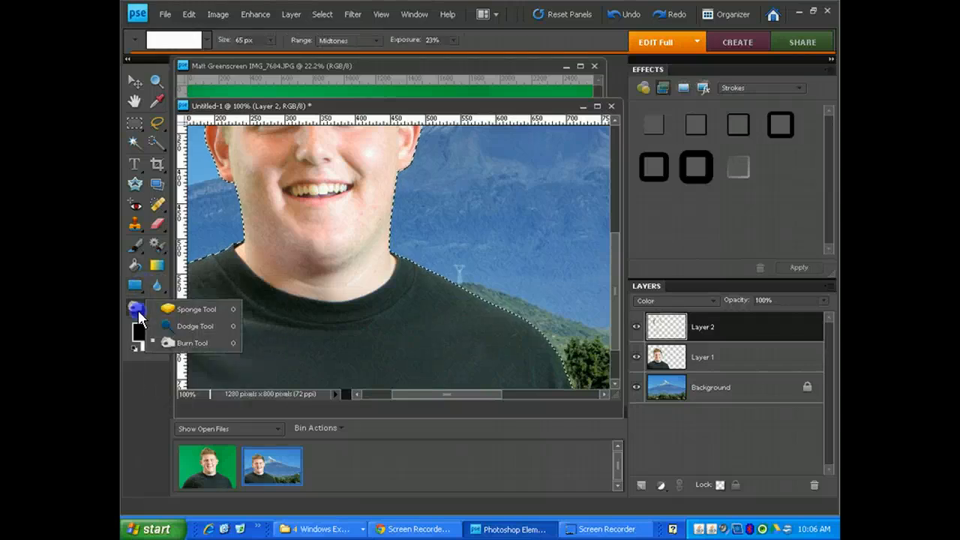
pyautogui.click(171, 313)
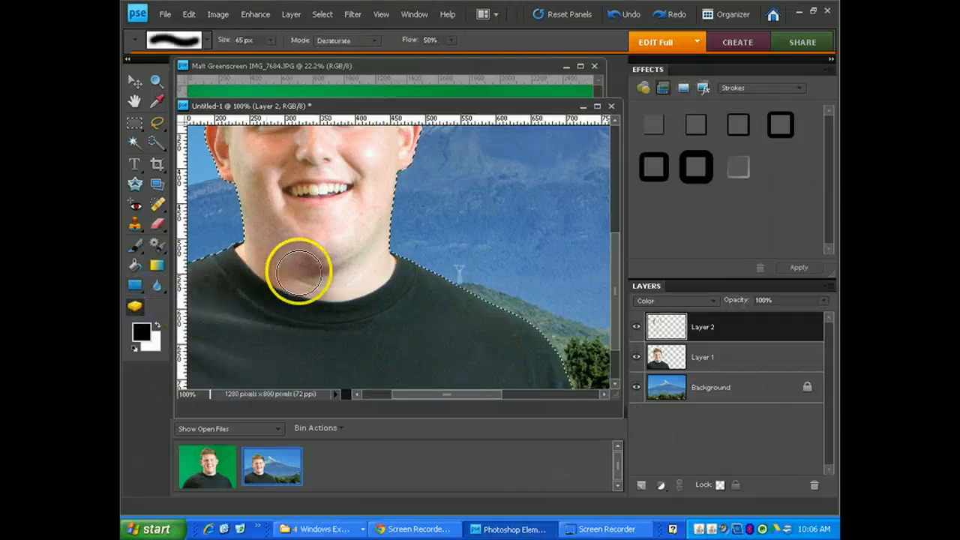
pyautogui.click(315, 263)
pyautogui.moveTo(315, 264)
pyautogui.mouseDown()
pyautogui.moveTo(306, 263)
pyautogui.moveTo(325, 272)
pyautogui.moveTo(303, 265)
pyautogui.moveTo(283, 276)
pyautogui.moveTo(257, 259)
pyautogui.mouseUp()
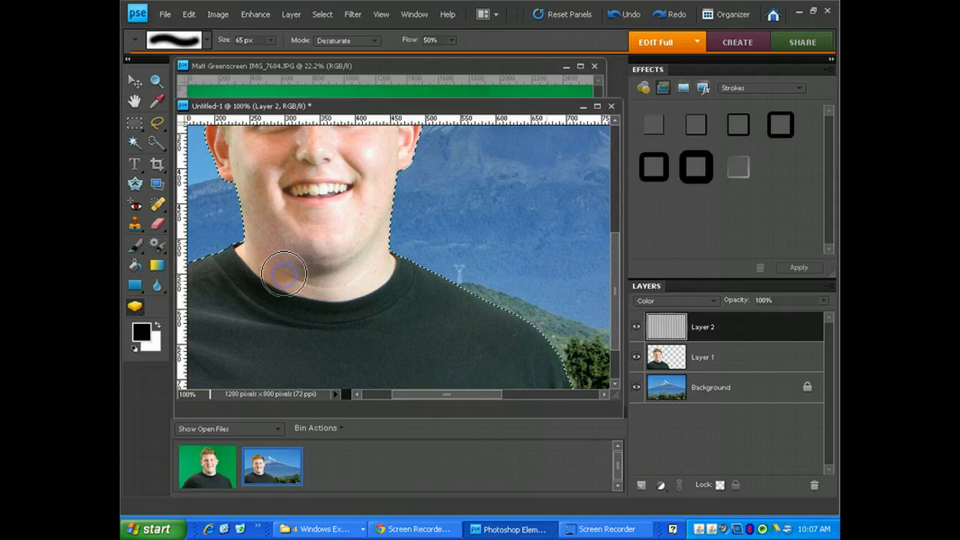
pyautogui.click(731, 359)
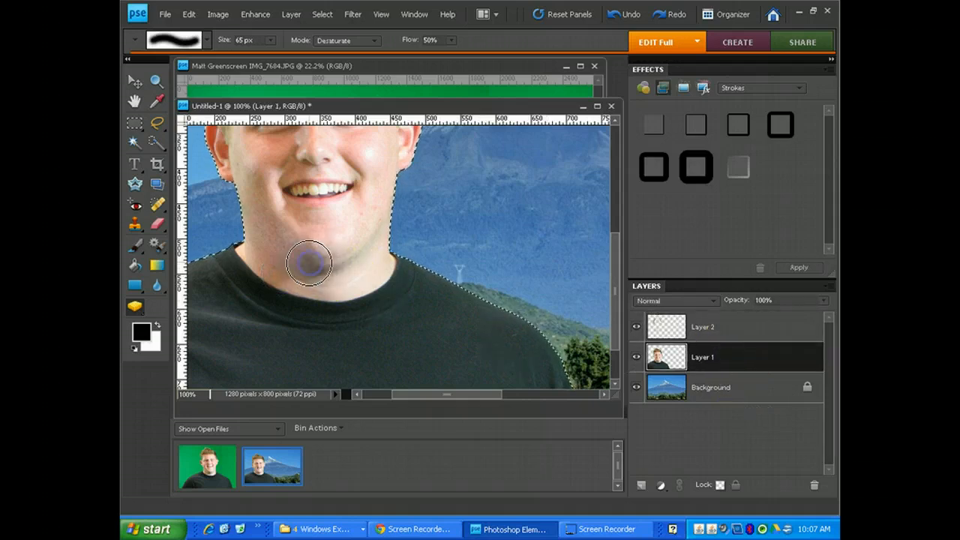
pyautogui.moveTo(306, 258); pyautogui.dragTo(330, 265)
# - Clear the selection around the man and fit the whole composite in its window
pyautogui.scroll(4, 445, 262)
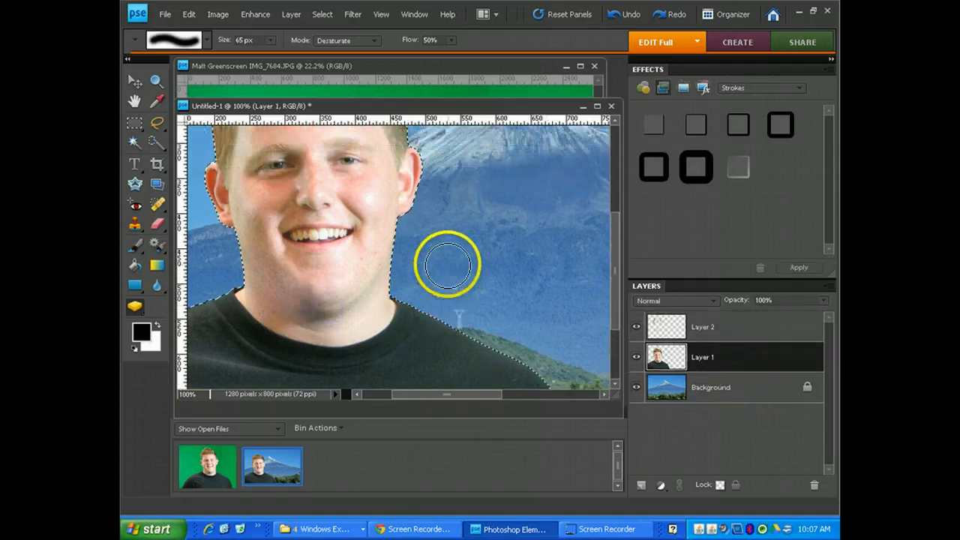
pyautogui.click(157, 80)
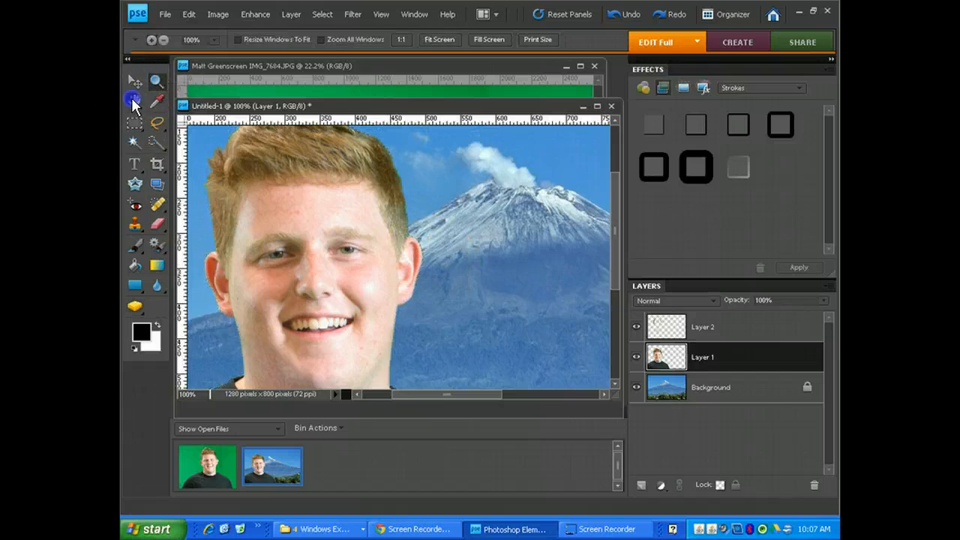
pyautogui.doubleClick(133, 100)
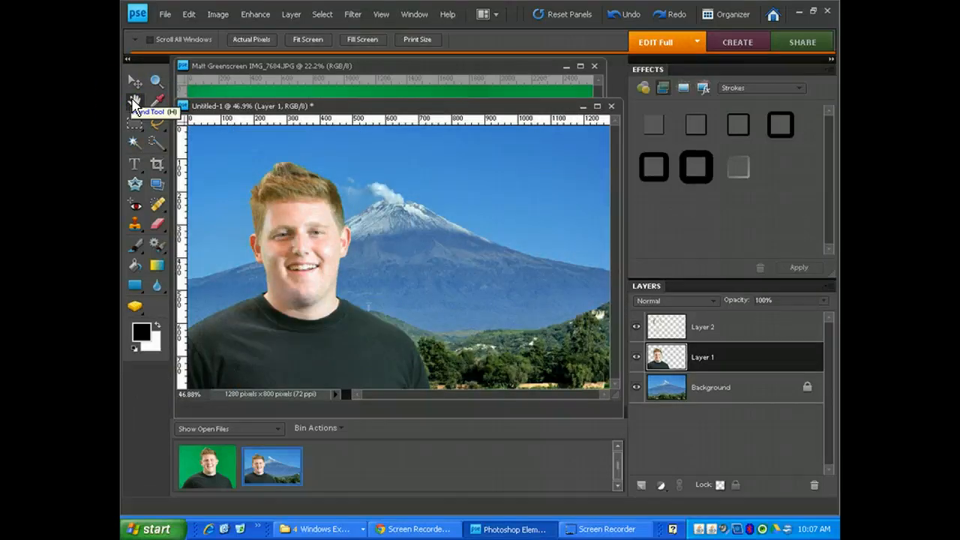